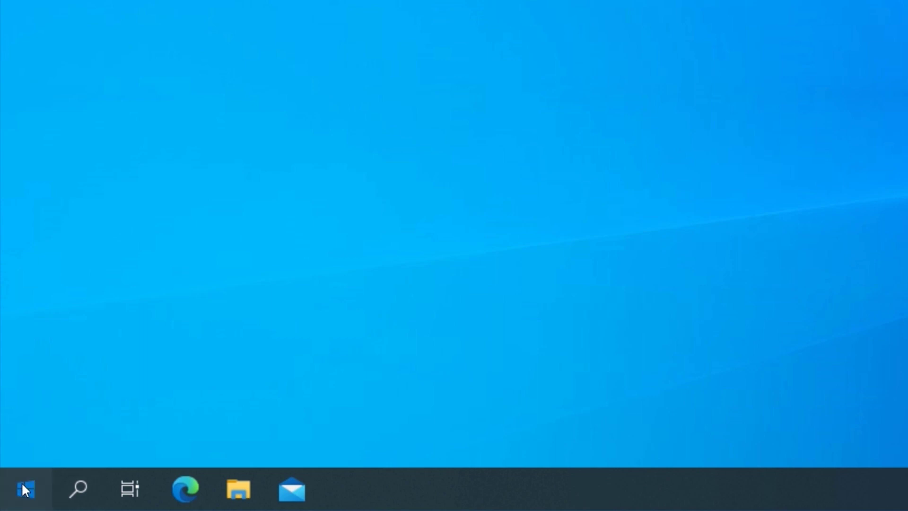
Step: Launch Microsoft Store from the Start search and maximize its window
click(22, 483)
text(store)
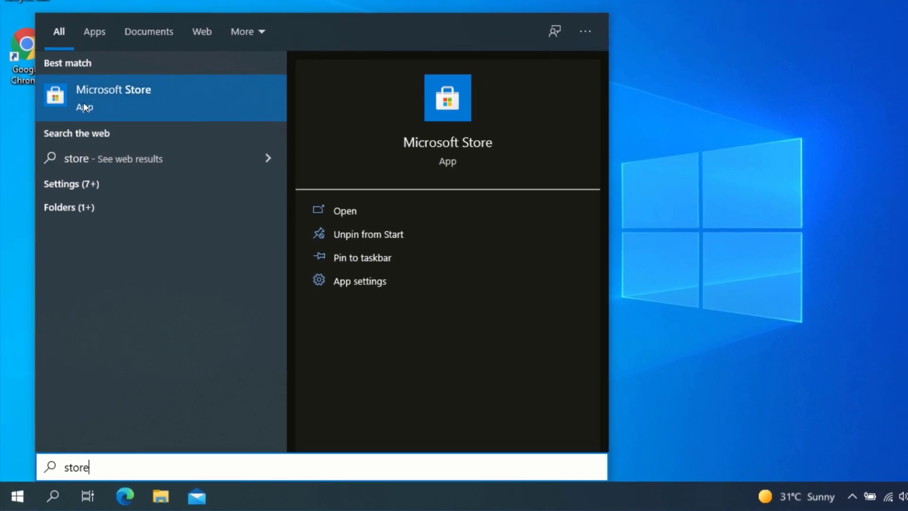
click(124, 93)
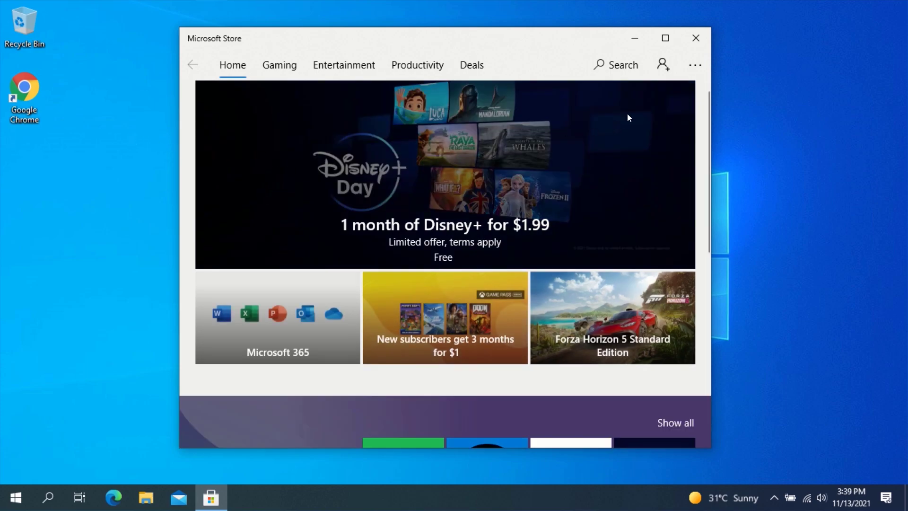
click(665, 38)
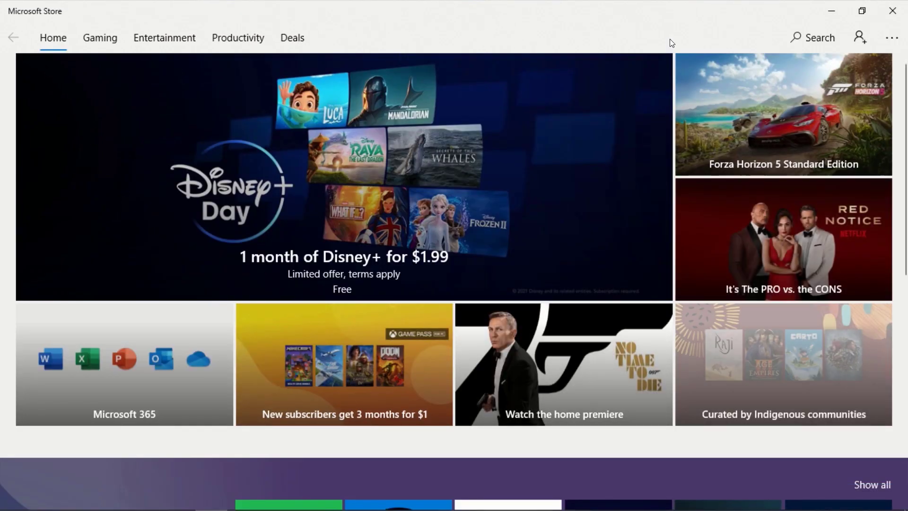
Step: Search the Store for 'App installer'
click(810, 38)
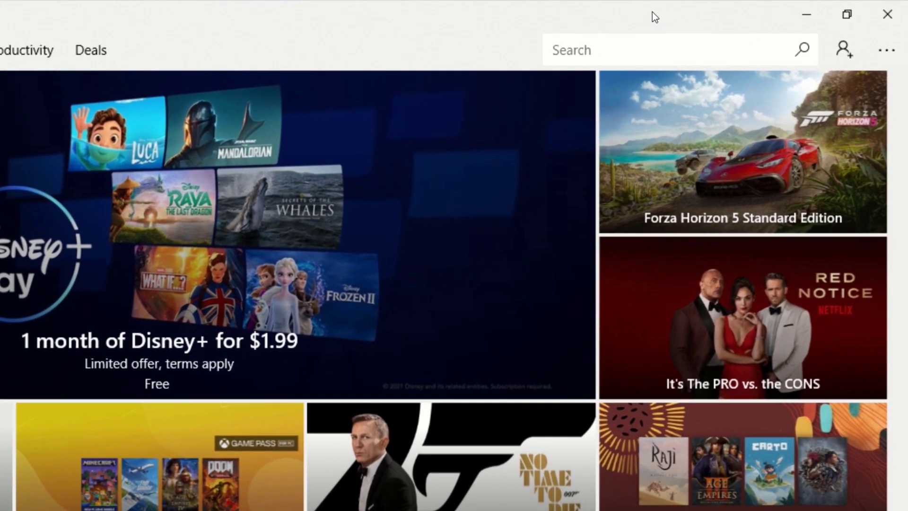
text(App installer)
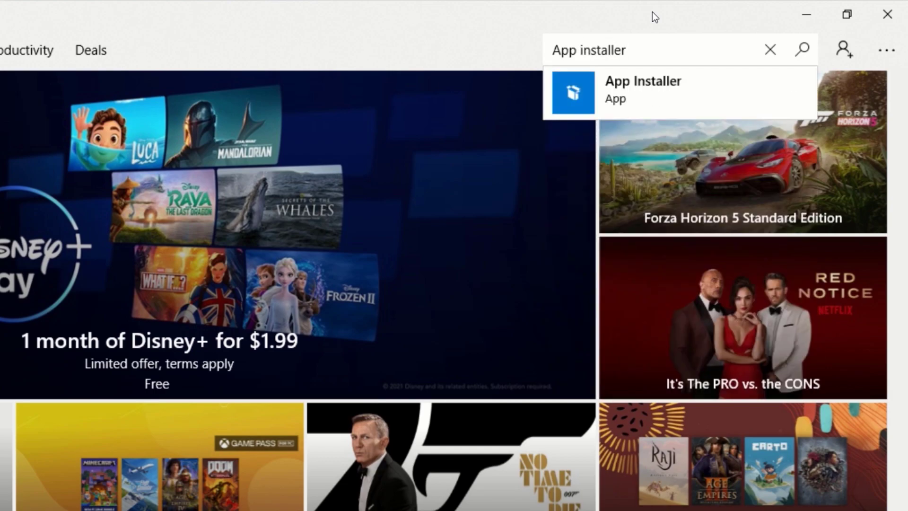
key(Return)
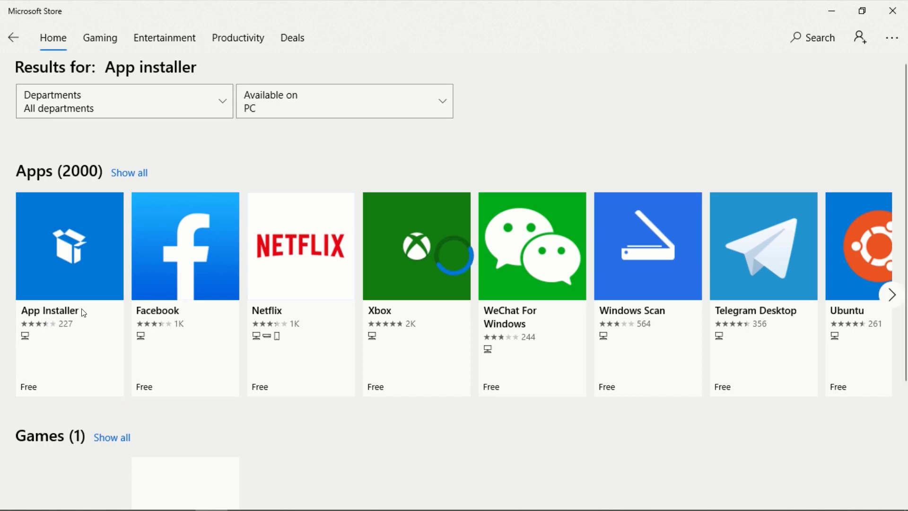
Step: Get the free App Installer from its Store page, then close Microsoft Store
click(67, 302)
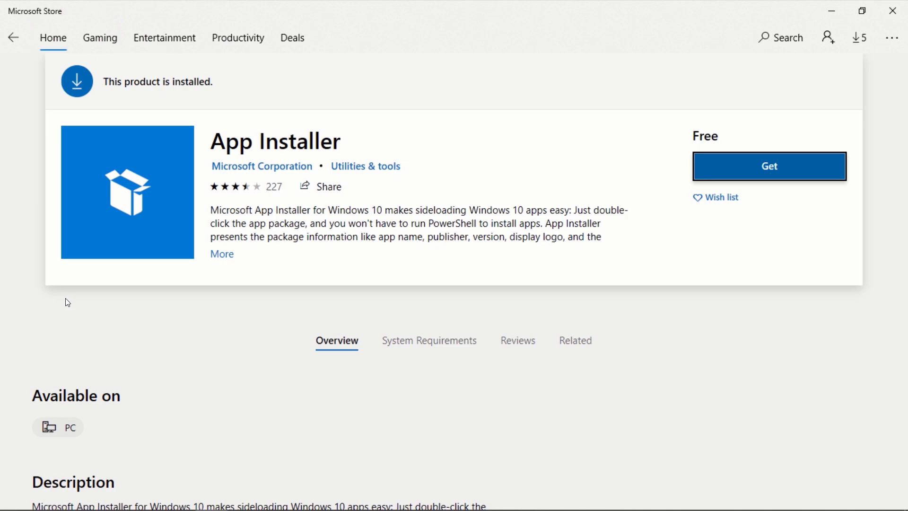
key(Return)
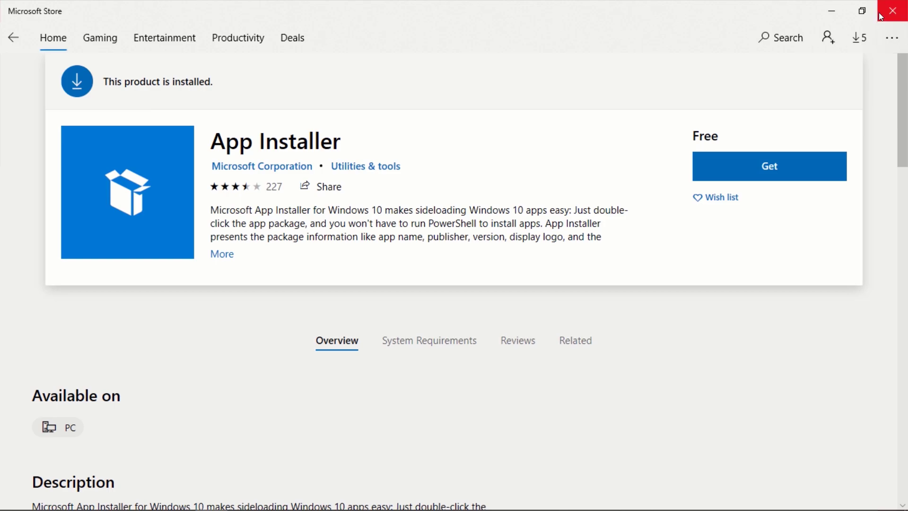
click(893, 13)
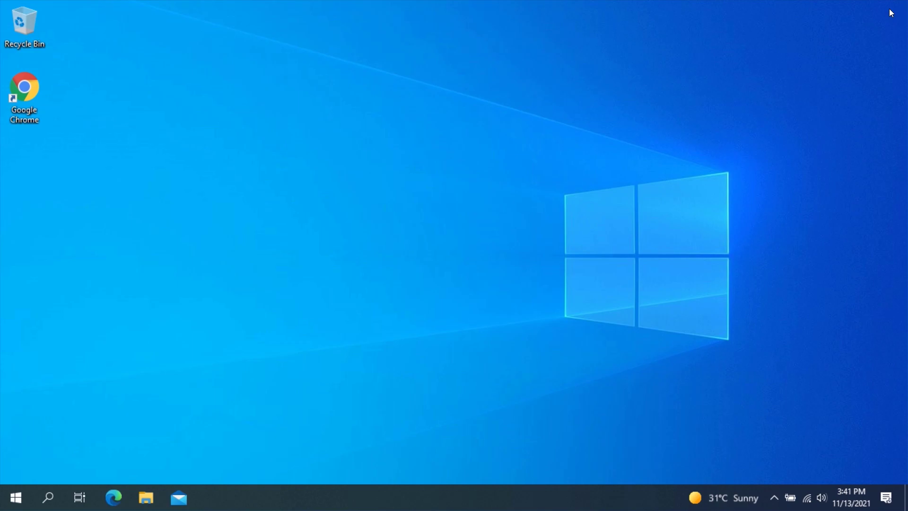
Step: Open github.com/microsoft/winget-cli/releases in Chrome
double_click(18, 89)
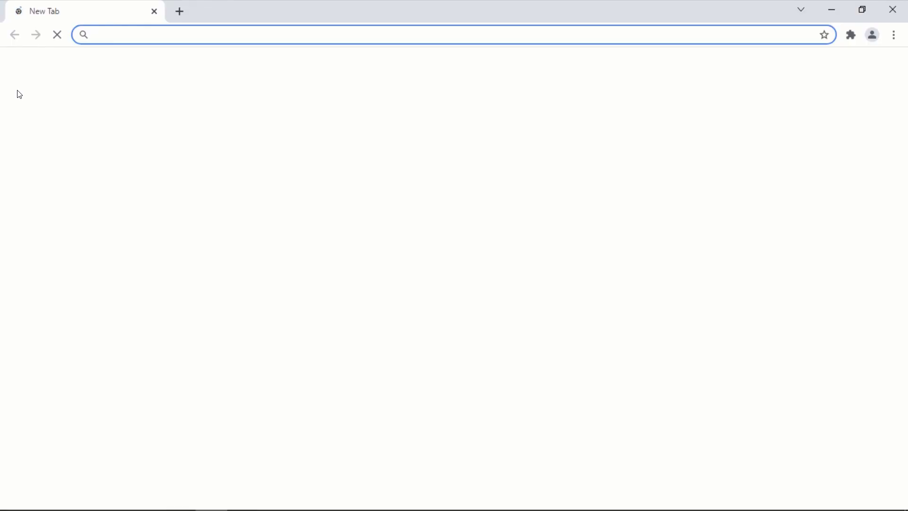
text(github)
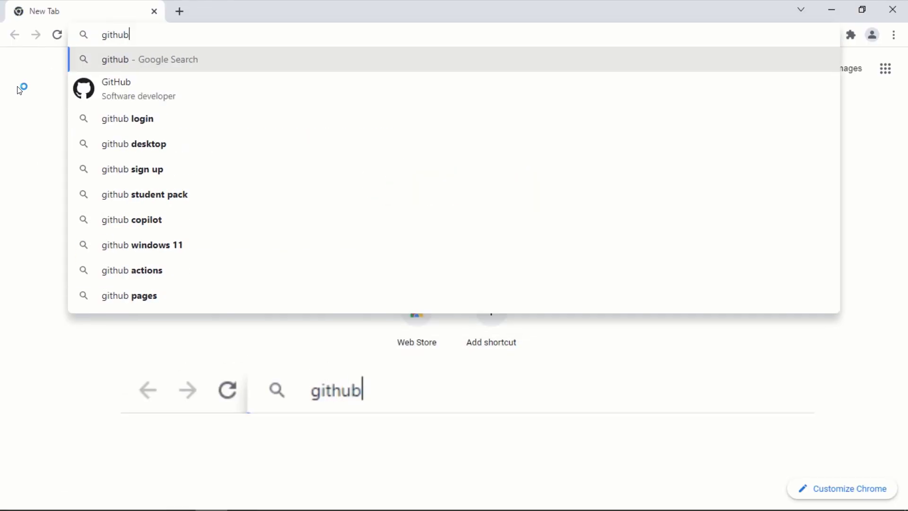
text(.com/microsoft)
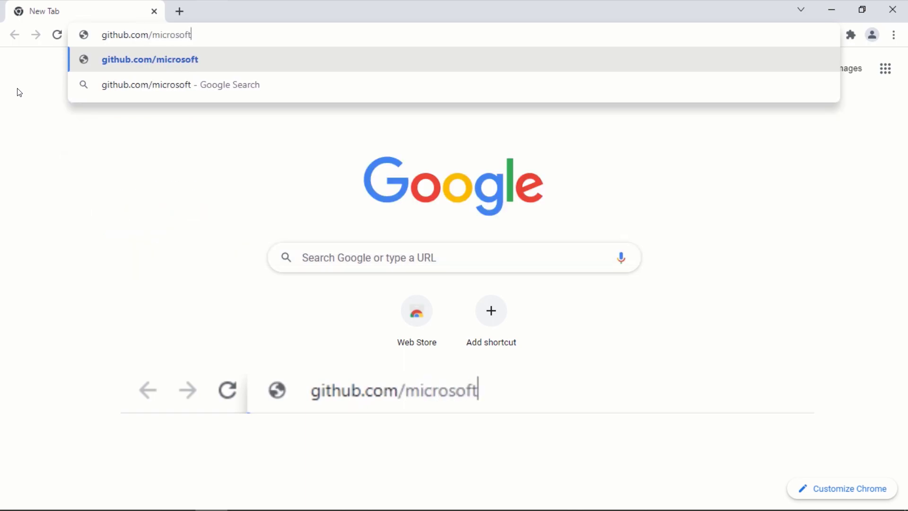
text(/)
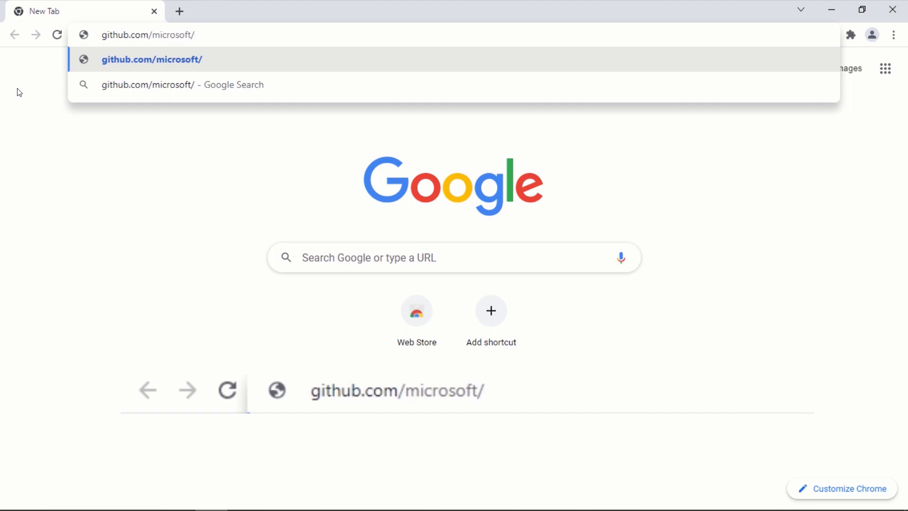
text(winget-cli/releases)
key(Return)
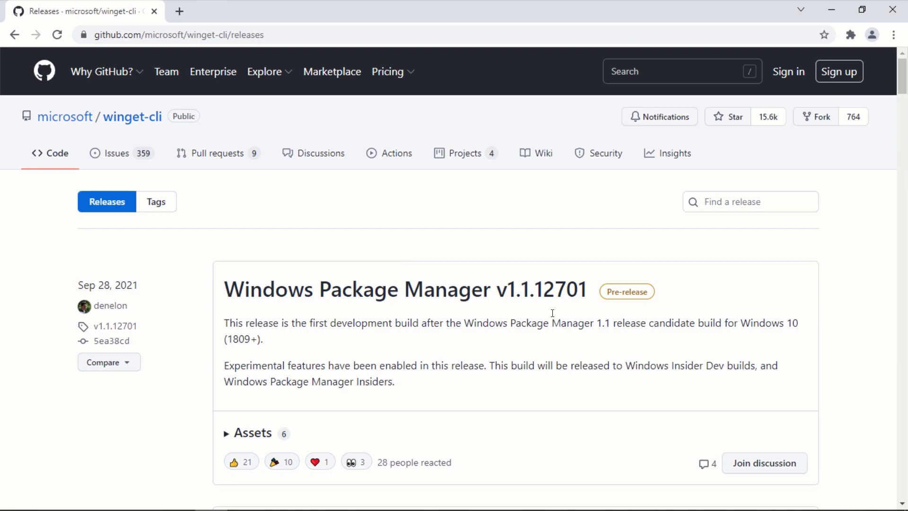
Step: Download Microsoft.DesktopAppInstaller_8wekyb3d8bbwe.msixbundle from the latest release assets, then close Chrome
scroll(553, 313, down, 5)
scroll(556, 320, down, 1)
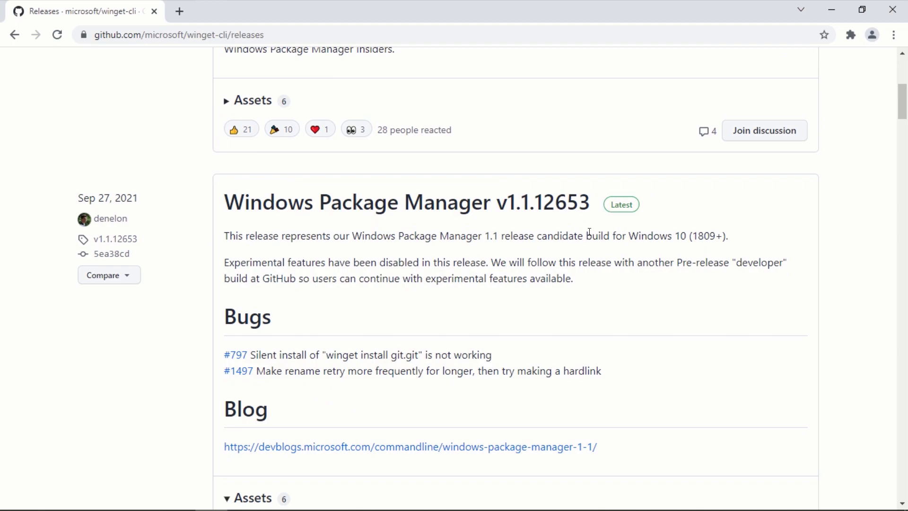
scroll(589, 232, down, 5)
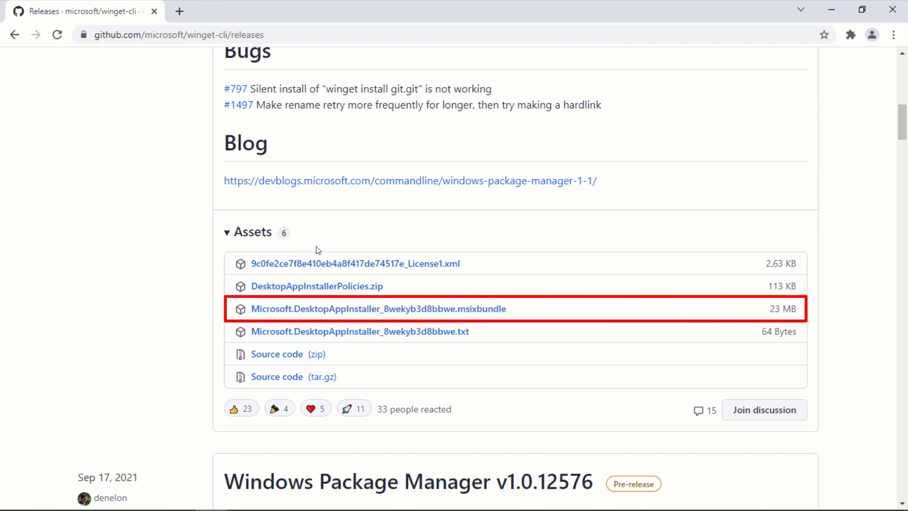
click(350, 312)
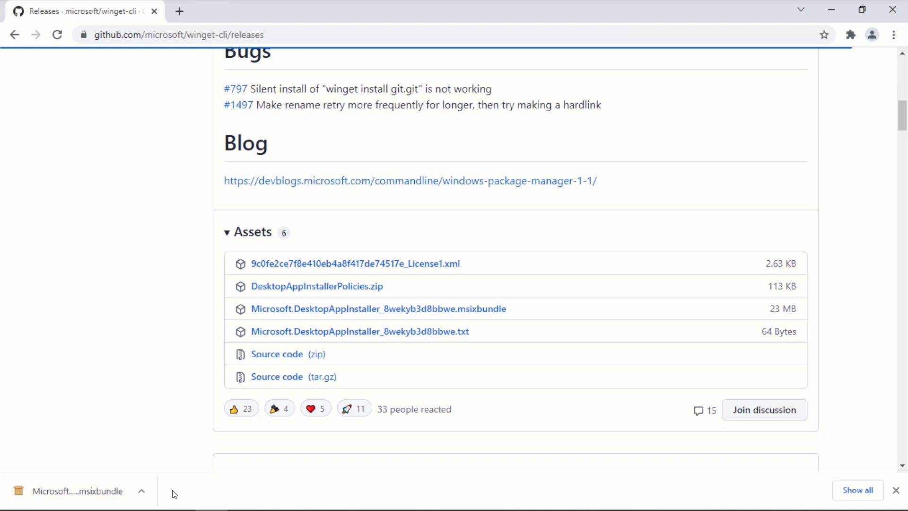
click(896, 8)
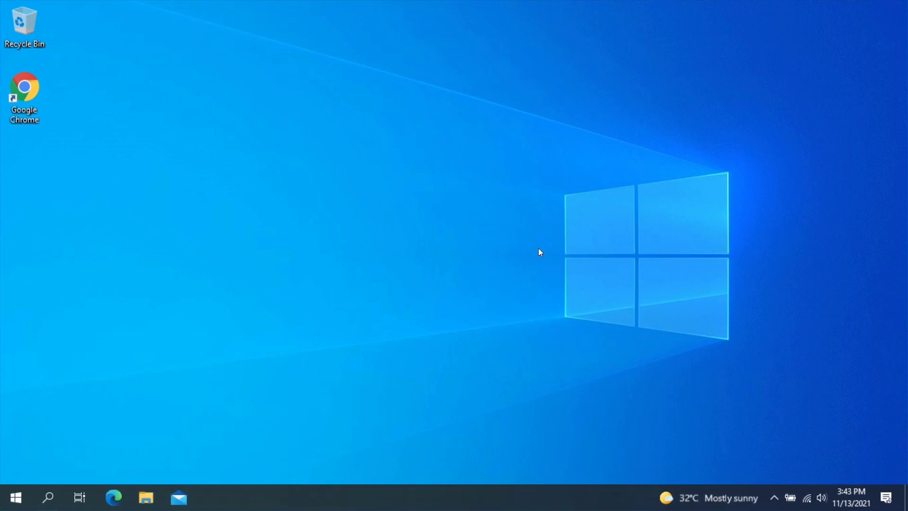
Step: Run the downloaded .msixbundle from Downloads, dismiss the App Installer 1.16.12653.0 already-installed notice, and close Explorer
click(146, 497)
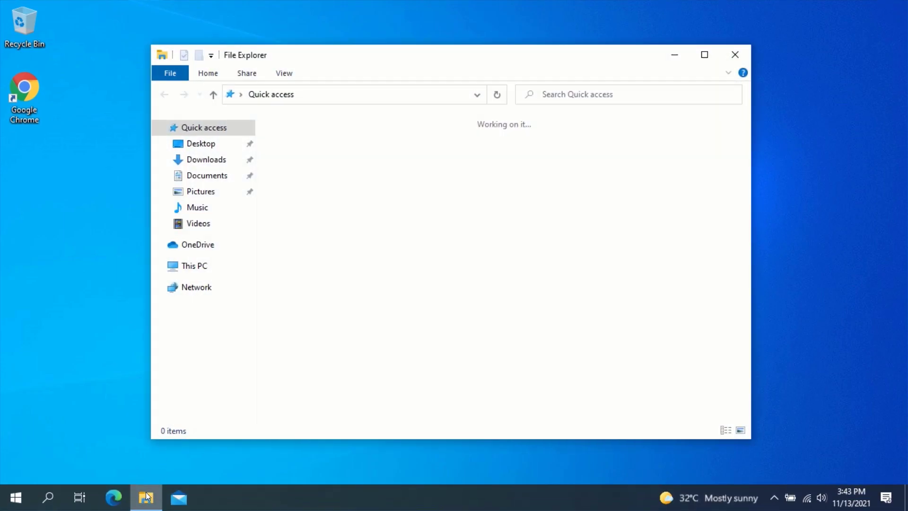
click(206, 159)
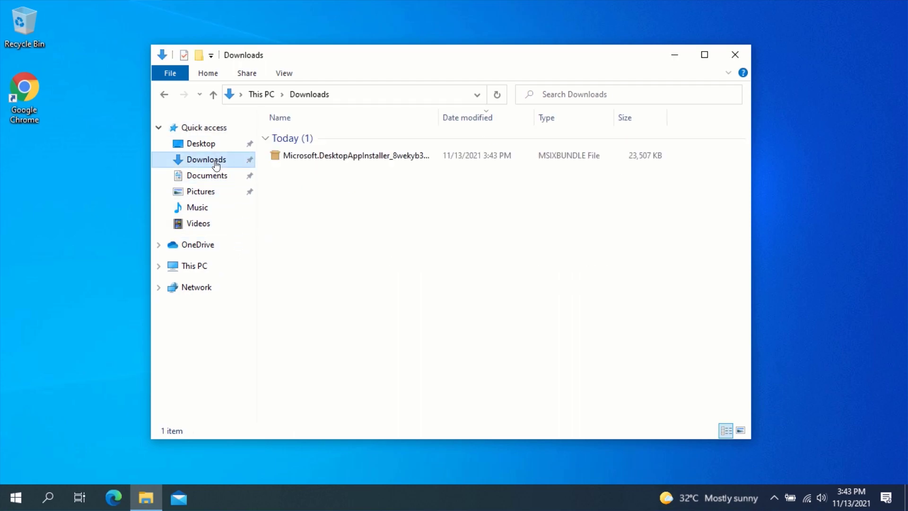
click(358, 155)
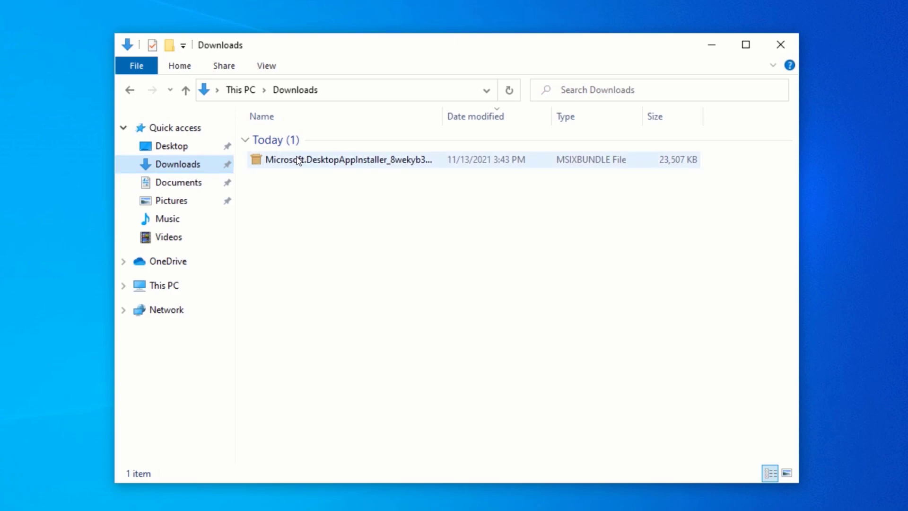
double_click(329, 161)
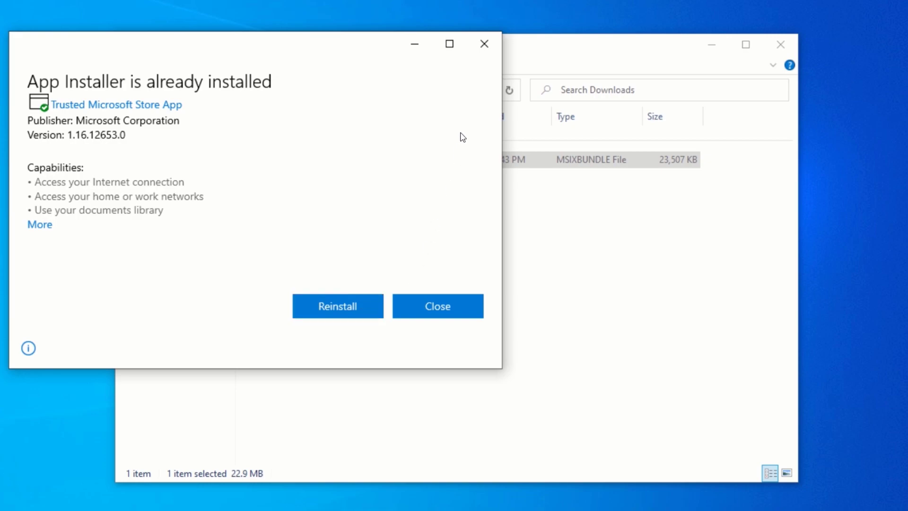
click(485, 45)
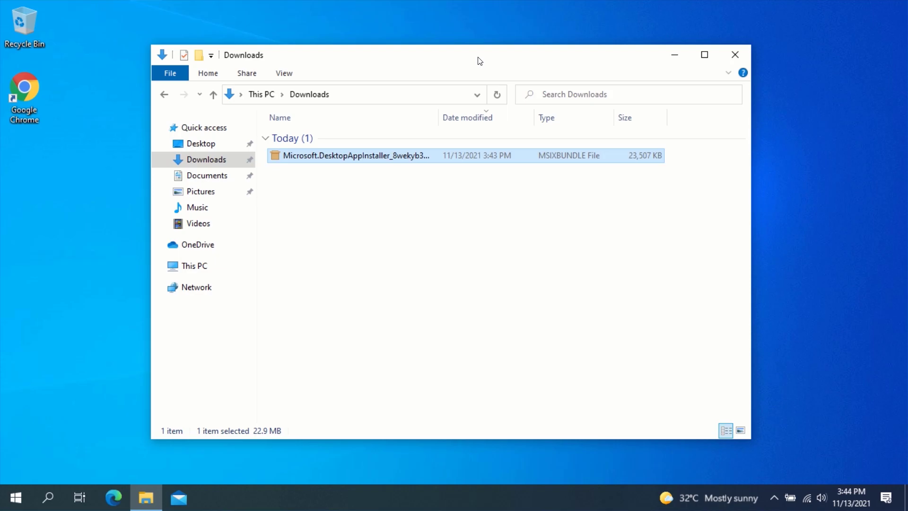
click(732, 56)
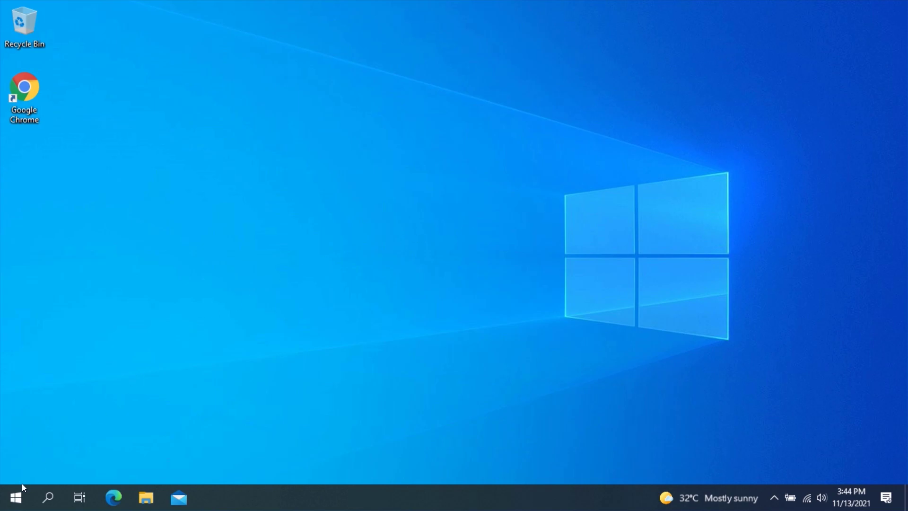
Step: Launch Windows PowerShell as administrator and approve the UAC prompt
click(16, 497)
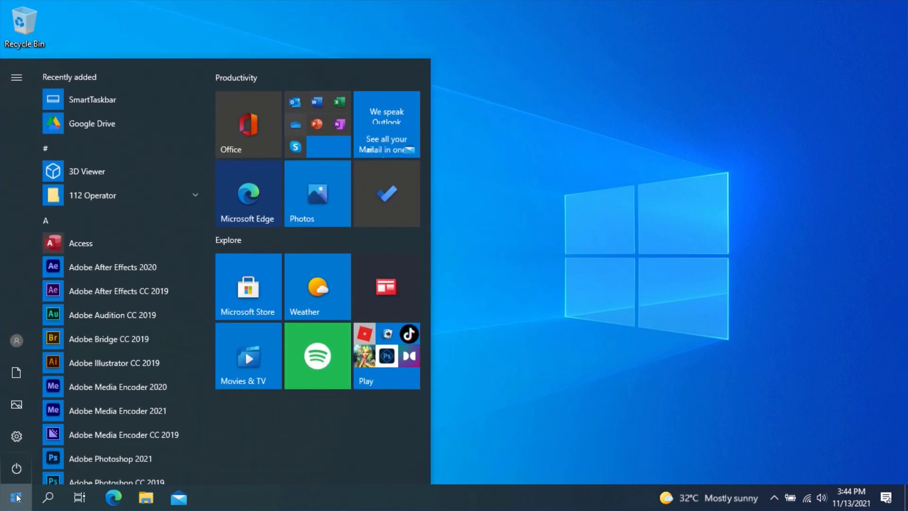
text(powers)
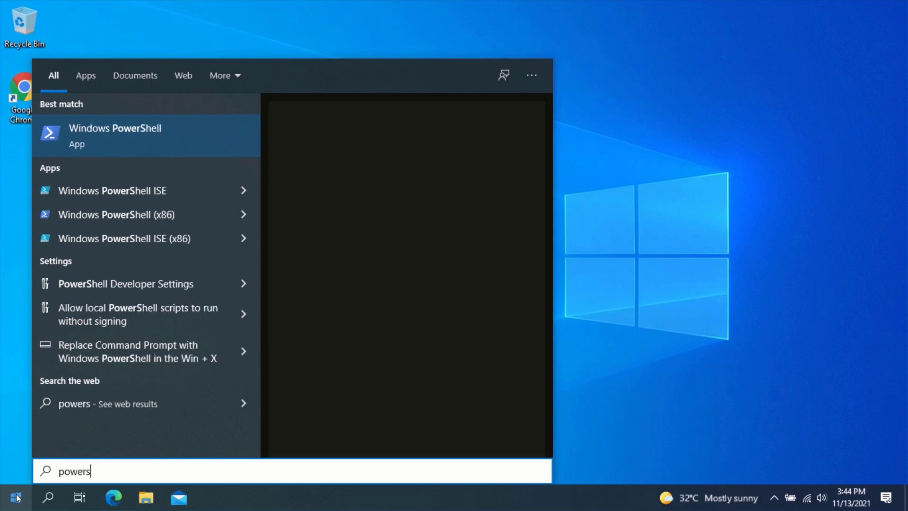
text(hell)
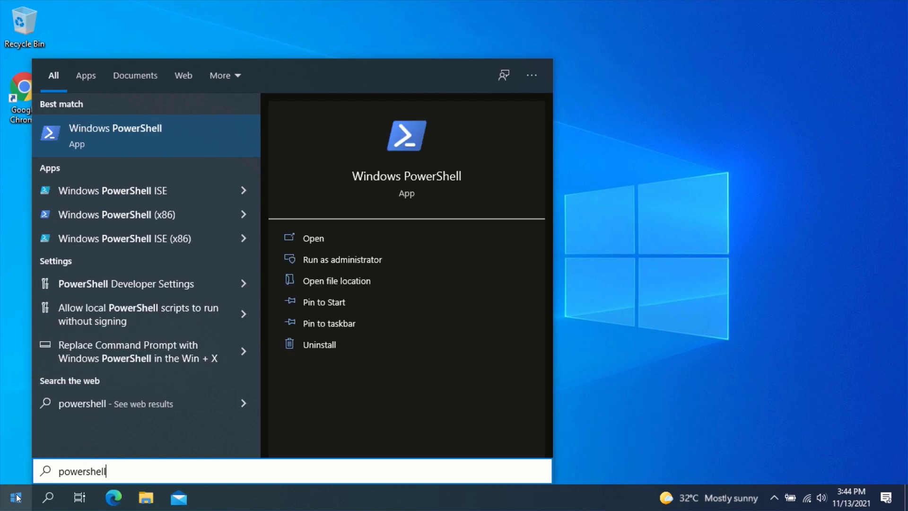
right_click(108, 133)
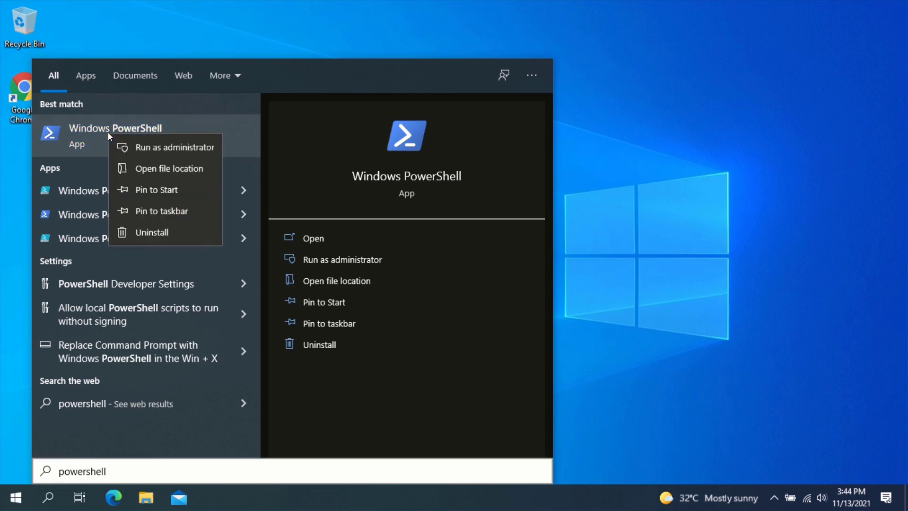
click(162, 147)
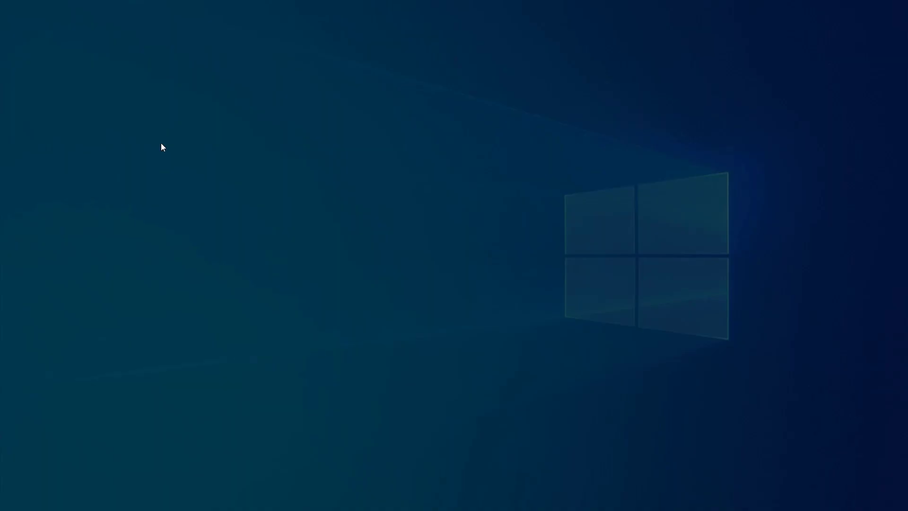
click(384, 334)
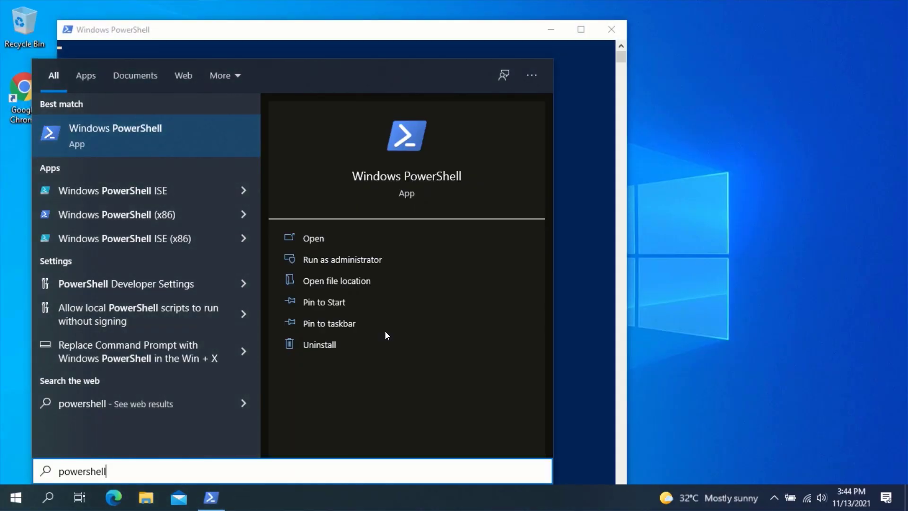
Step: Run winget in the resized admin window to confirm v1.1.12653, then close PowerShell
click(458, 38)
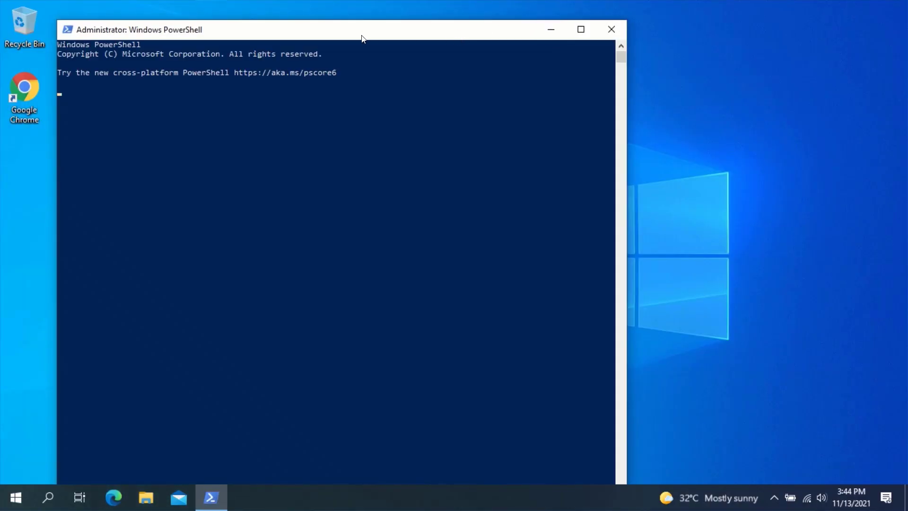
drag(55, 17, 91, 134)
drag(277, 157, 371, 65)
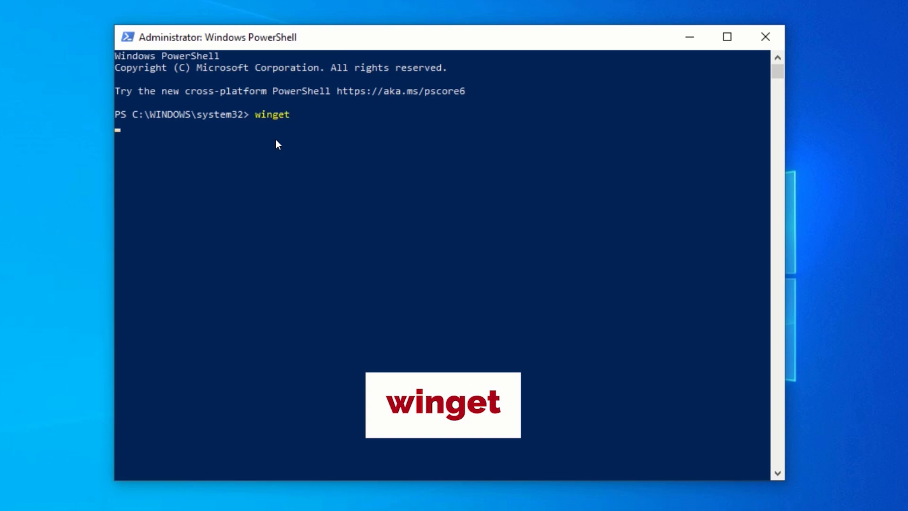
key(Return)
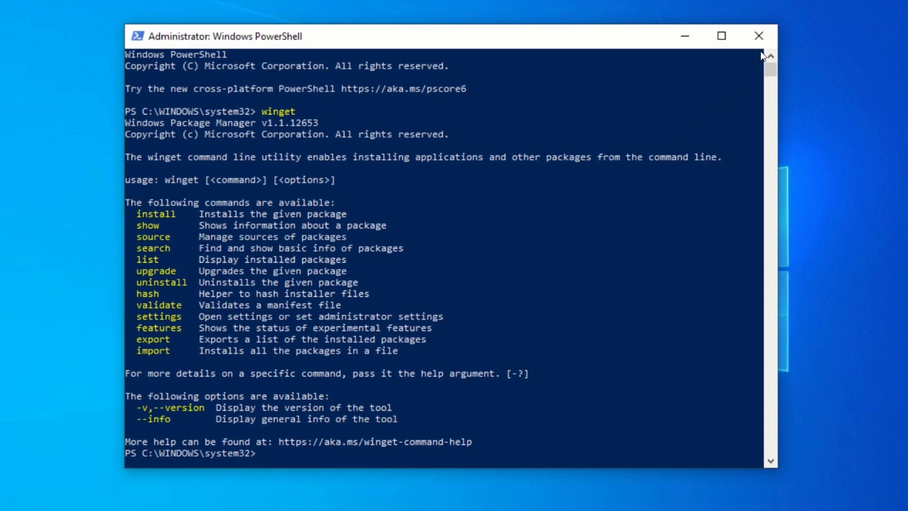
click(764, 36)
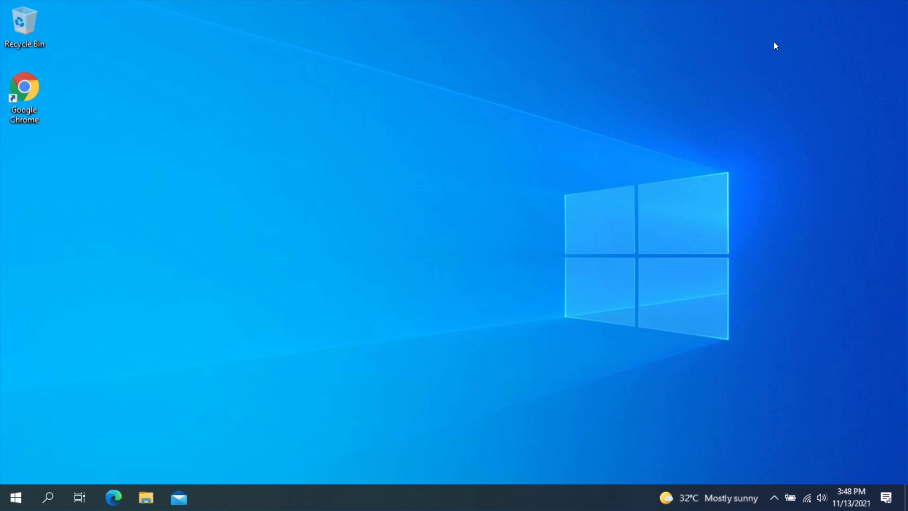
Step: Open Environment Variables via the 'envir' search and start a New user variable
click(13, 496)
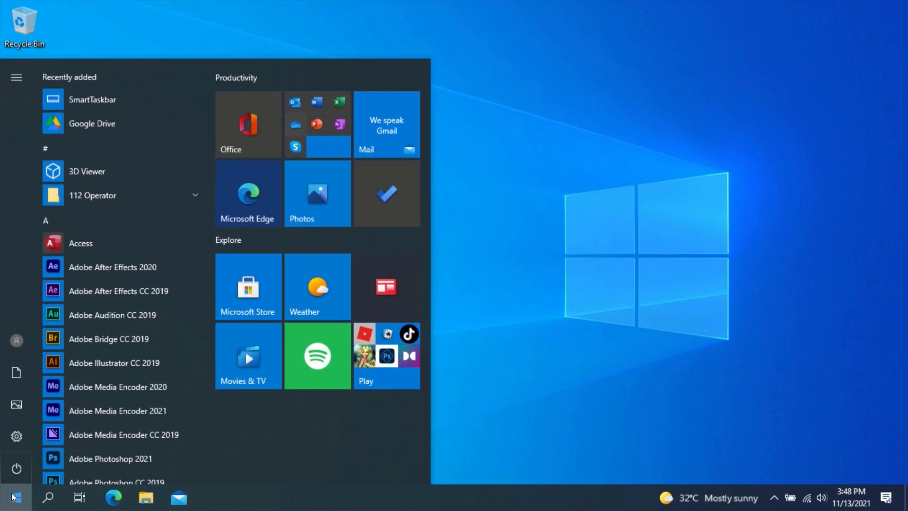
text(envir)
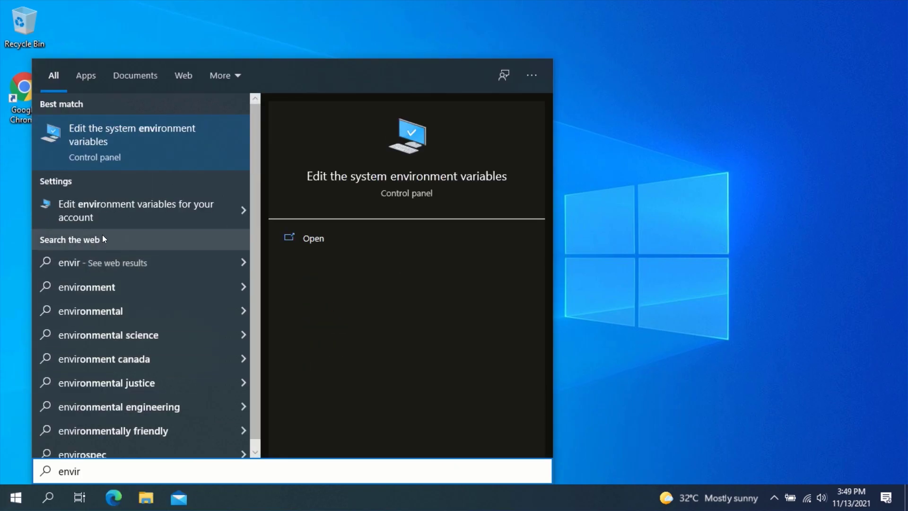
click(118, 142)
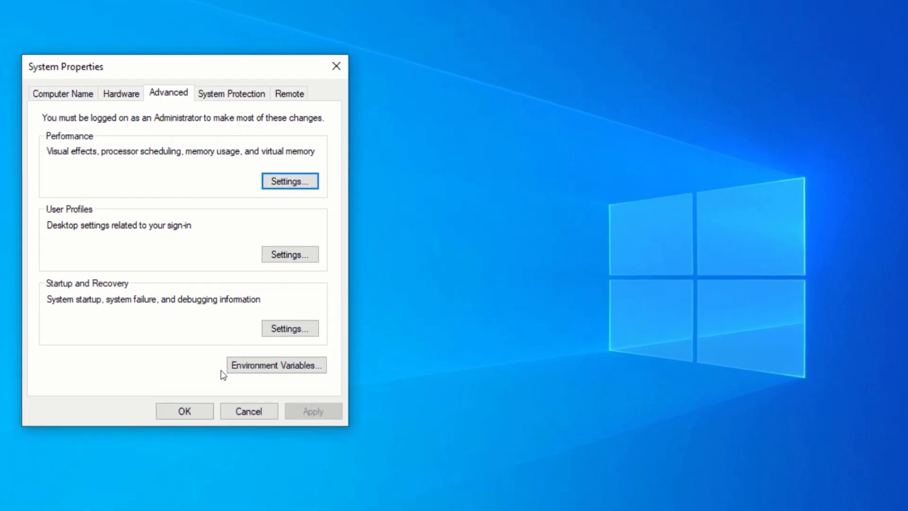
click(266, 366)
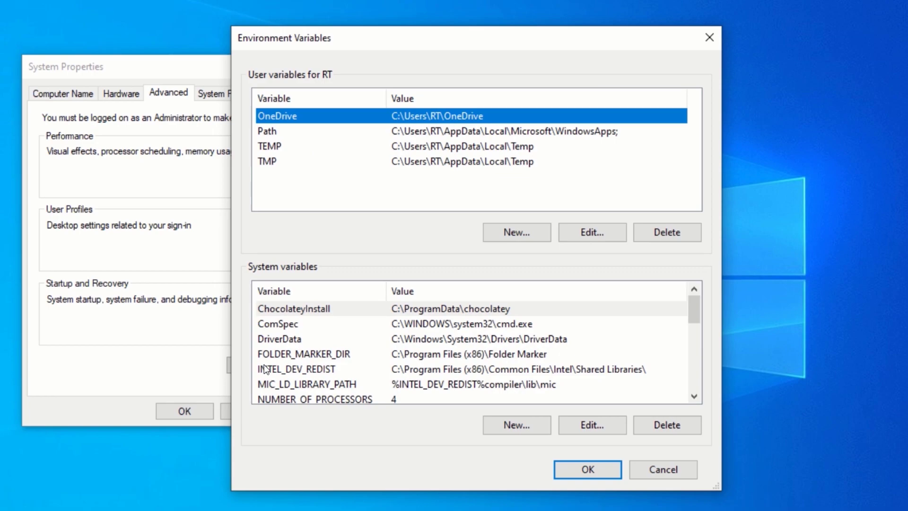
click(338, 137)
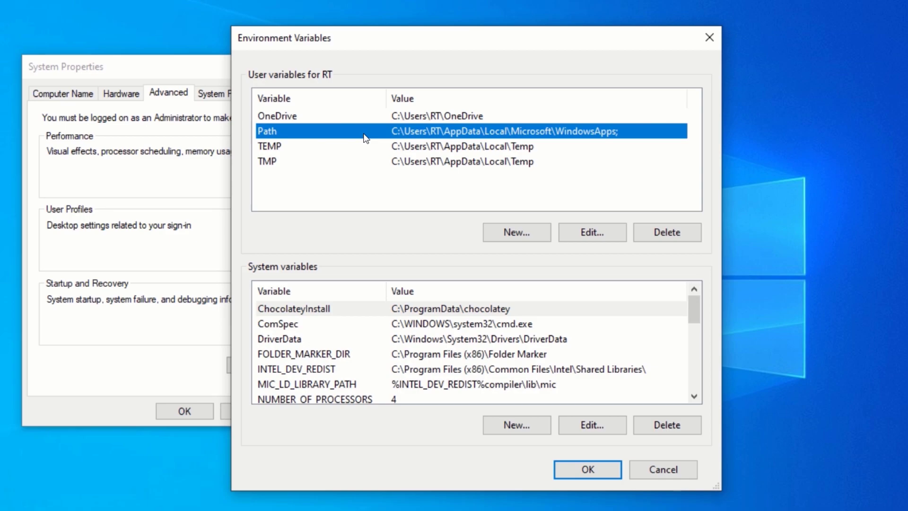
click(515, 232)
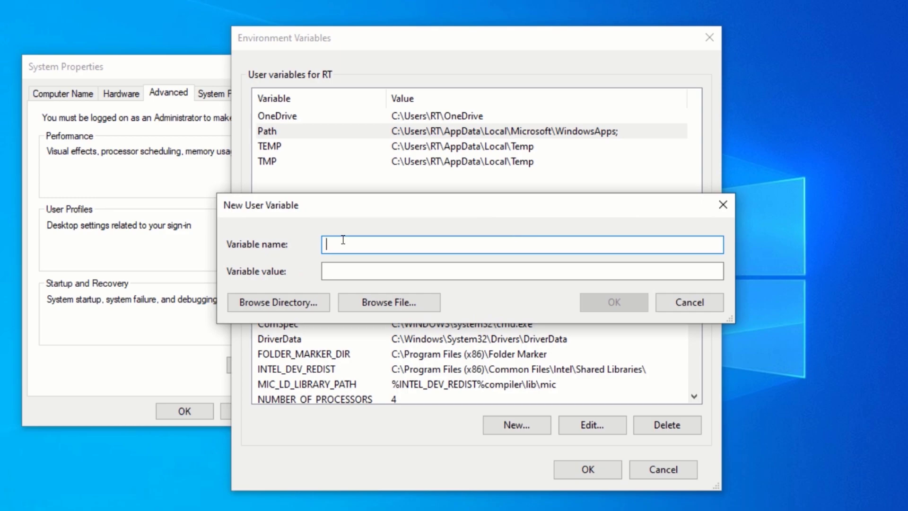
Step: Name the variable Path and open the app installer note from Pictures\commands
text(Path)
key(Tab)
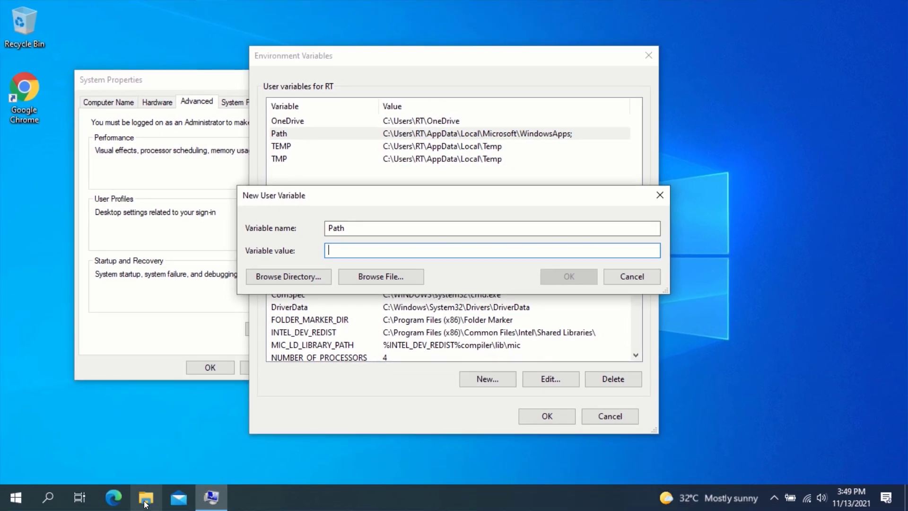
click(145, 502)
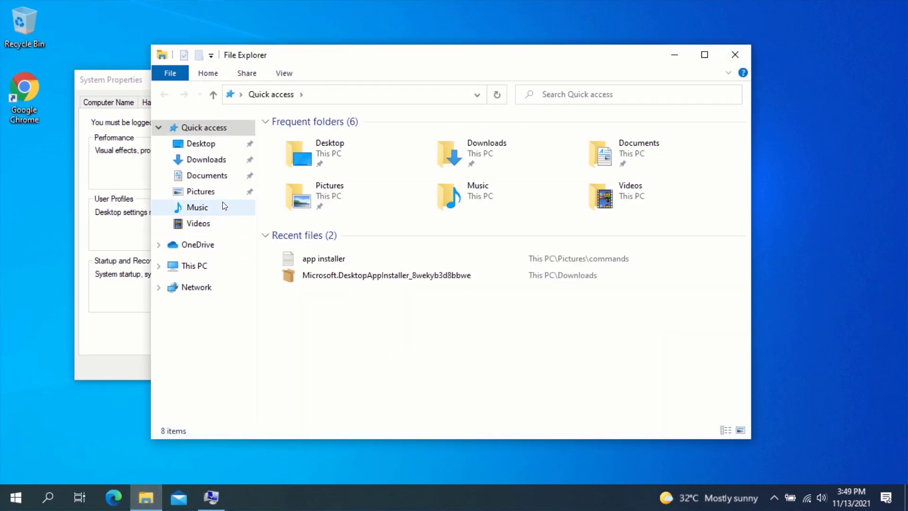
click(206, 196)
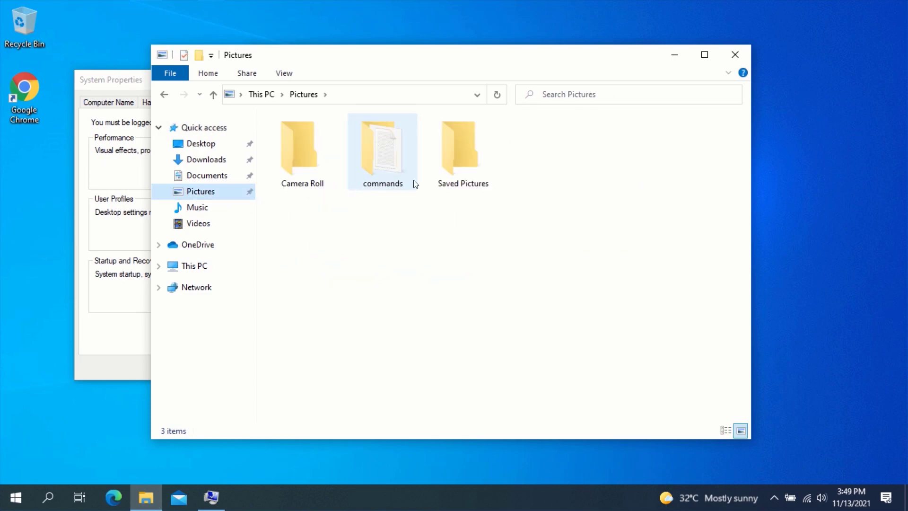
double_click(400, 176)
double_click(318, 162)
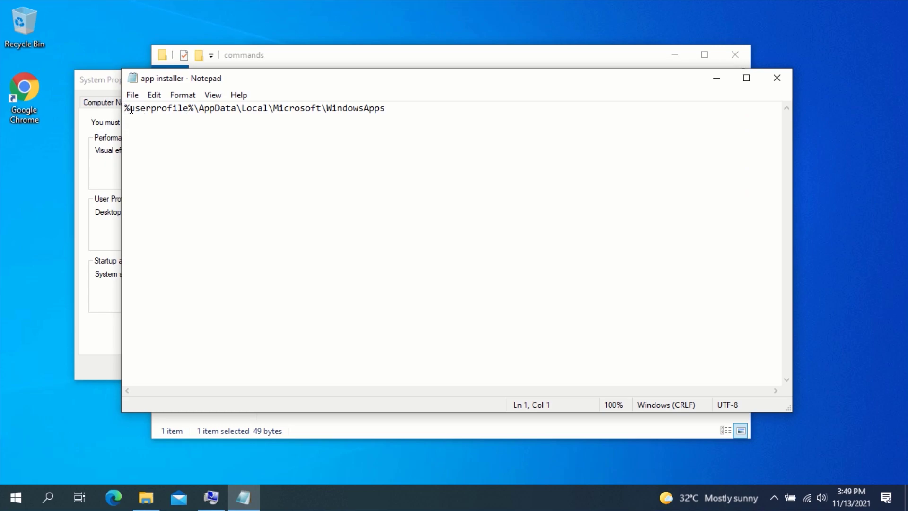
Step: Copy the WindowsApps path from the note, then minimise Notepad and the commands folder
right_click(132, 110)
click(179, 201)
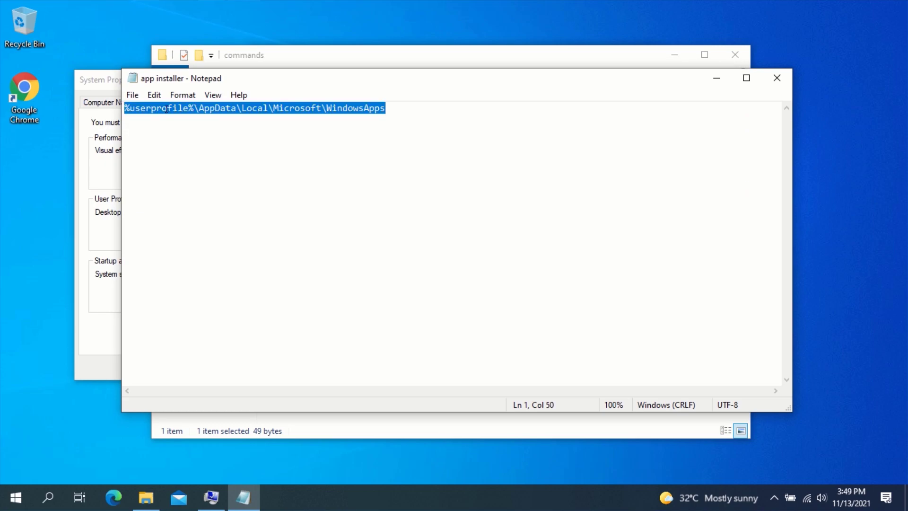
right_click(167, 109)
click(189, 154)
click(717, 79)
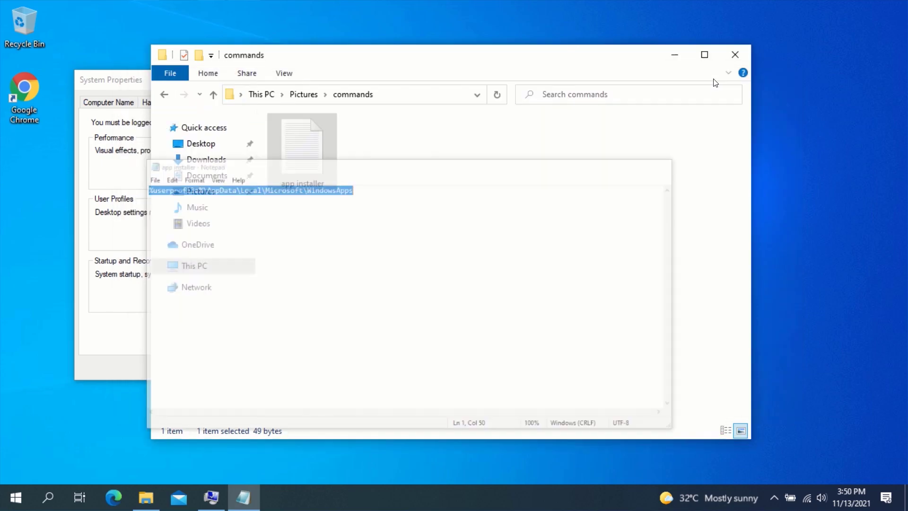
click(676, 53)
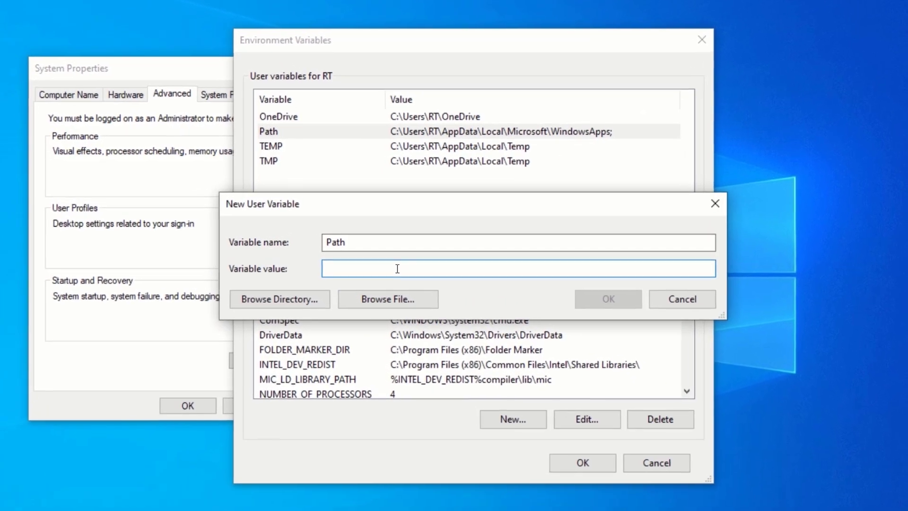
Step: Cancel the separate Path variable and open the existing user Path variable for editing
key(ctrl+v)
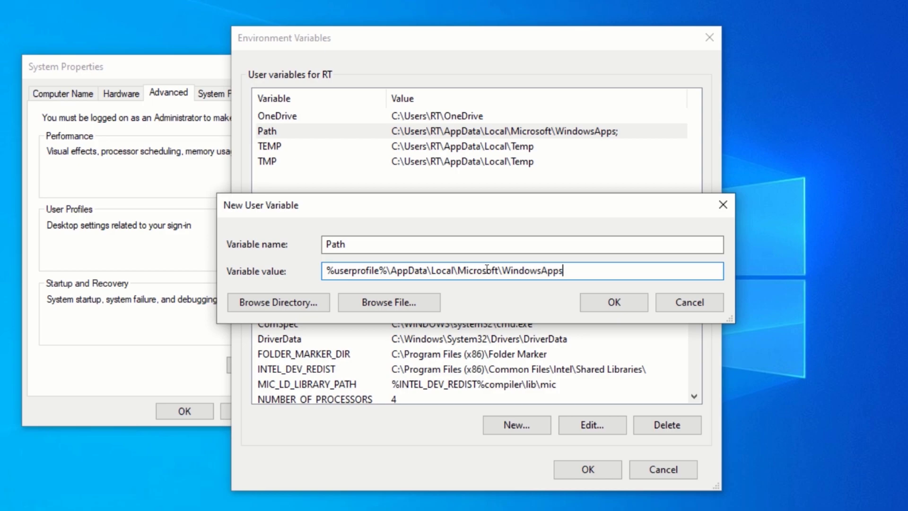
click(690, 299)
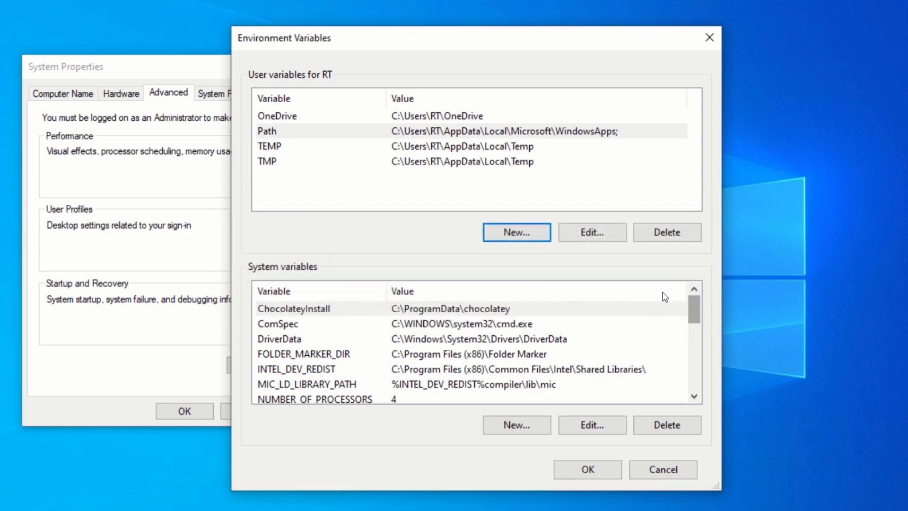
click(306, 131)
click(306, 133)
click(591, 233)
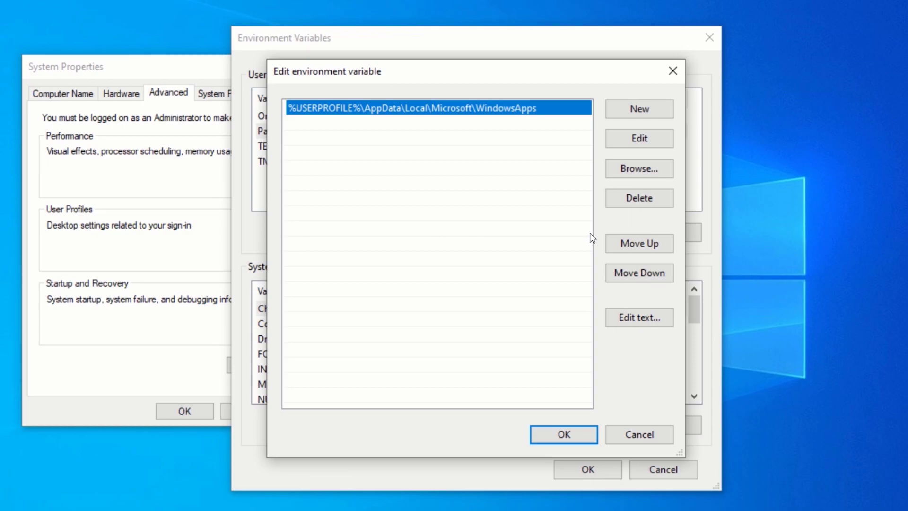
Step: Add %userprofile%\AppData\Local\Microsoft\WindowsApps as a new Path entry and confirm with OK
click(645, 109)
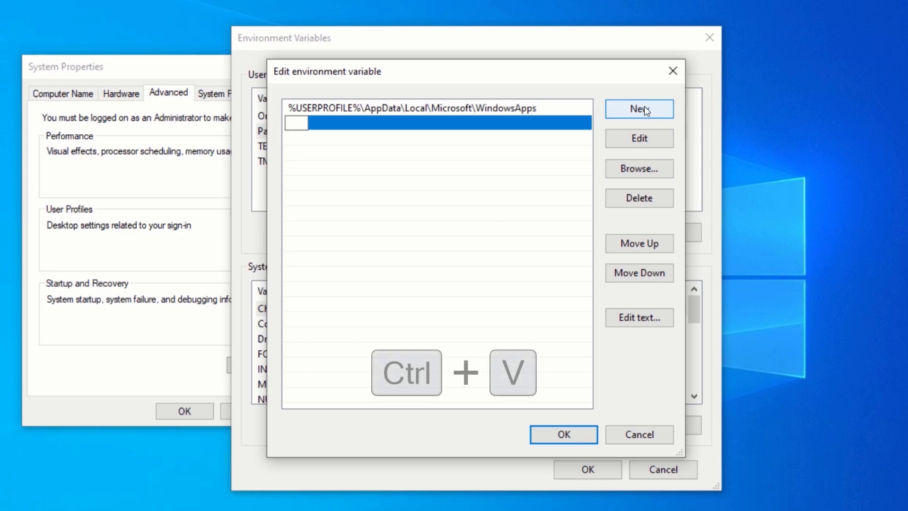
key(ctrl+v)
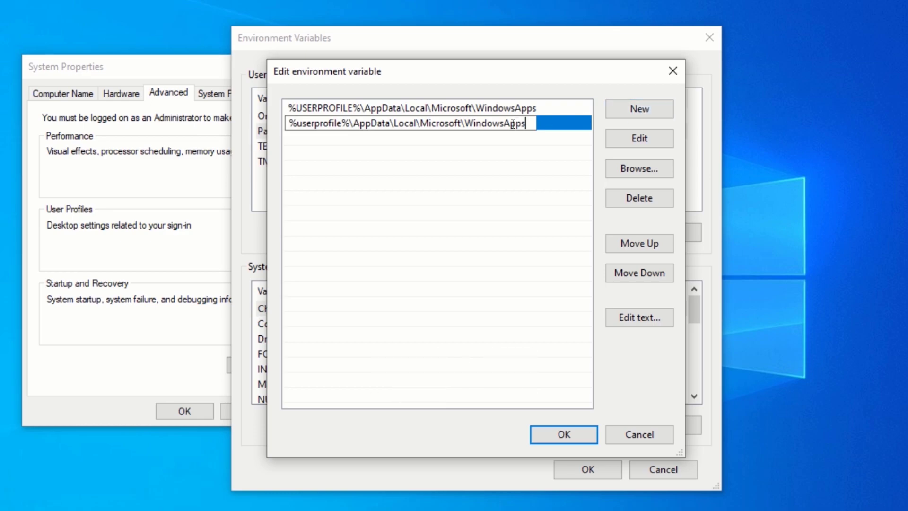
click(557, 127)
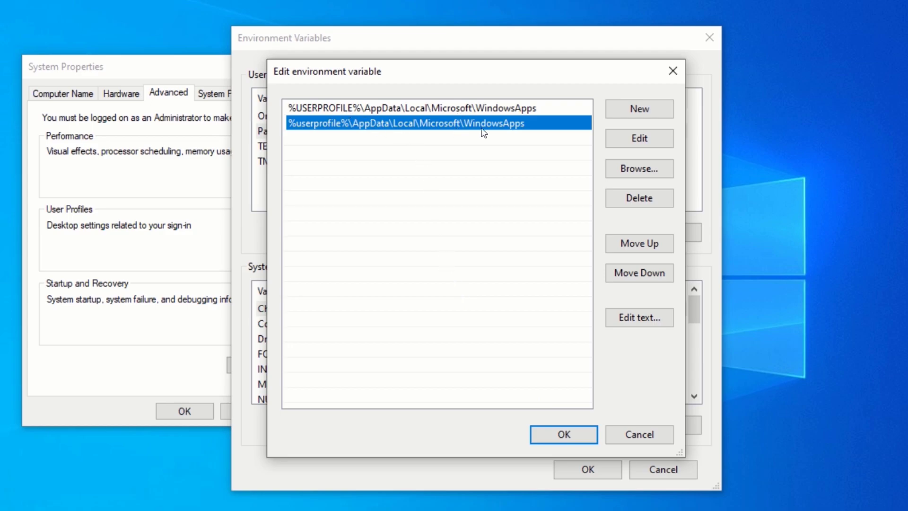
click(635, 434)
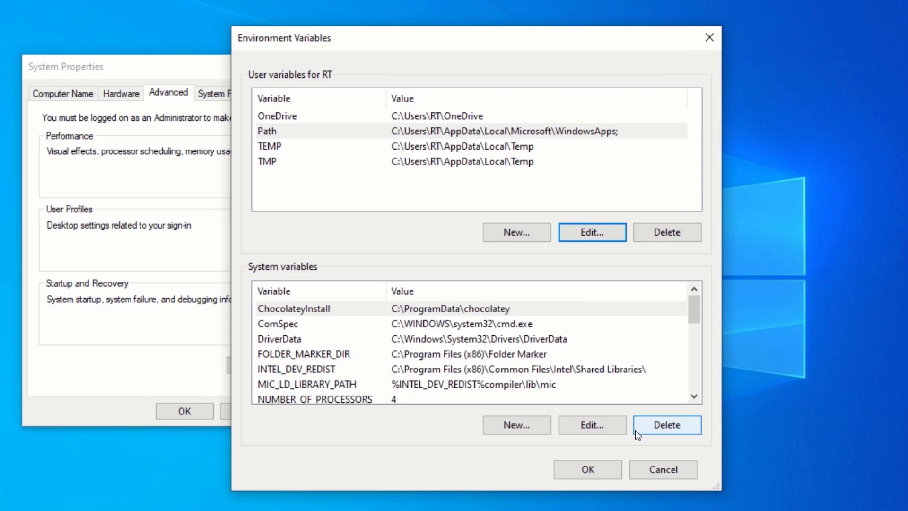
click(589, 470)
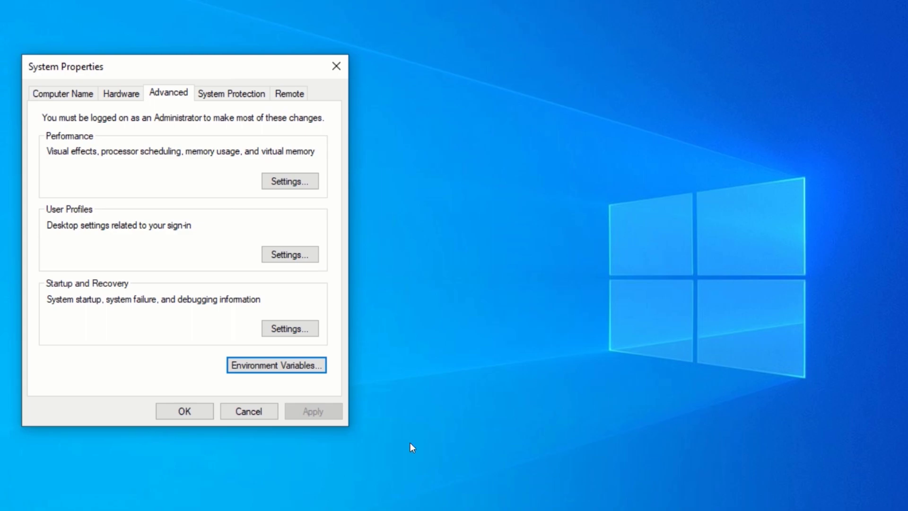
Step: Close System Properties, Notepad and the commands folder window
click(194, 407)
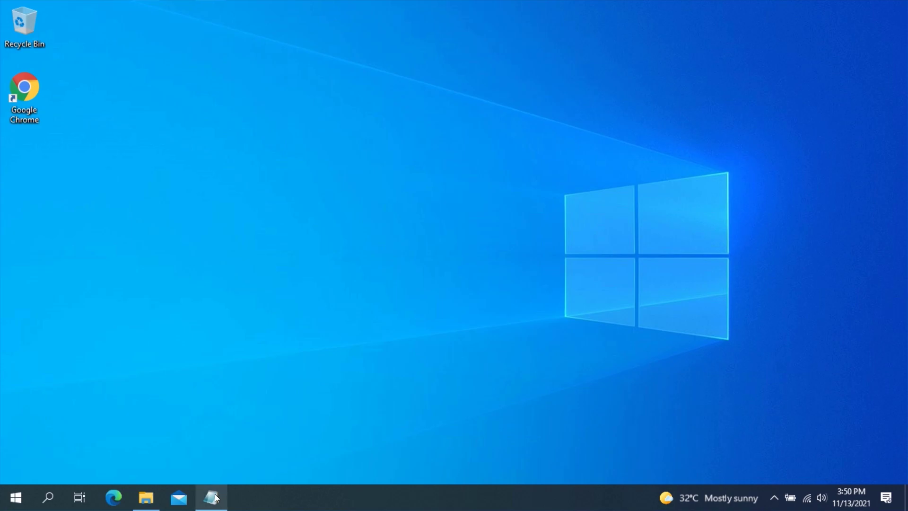
mouse_move(215, 498)
click(272, 405)
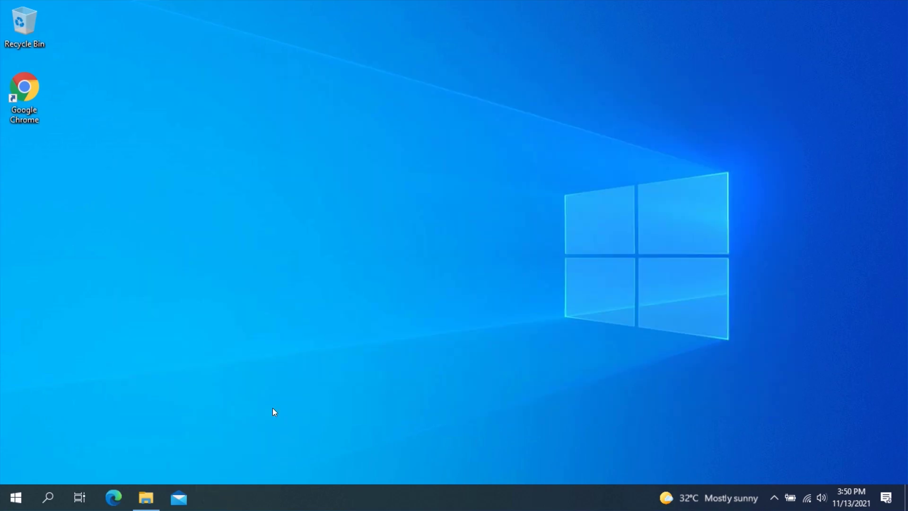
click(147, 497)
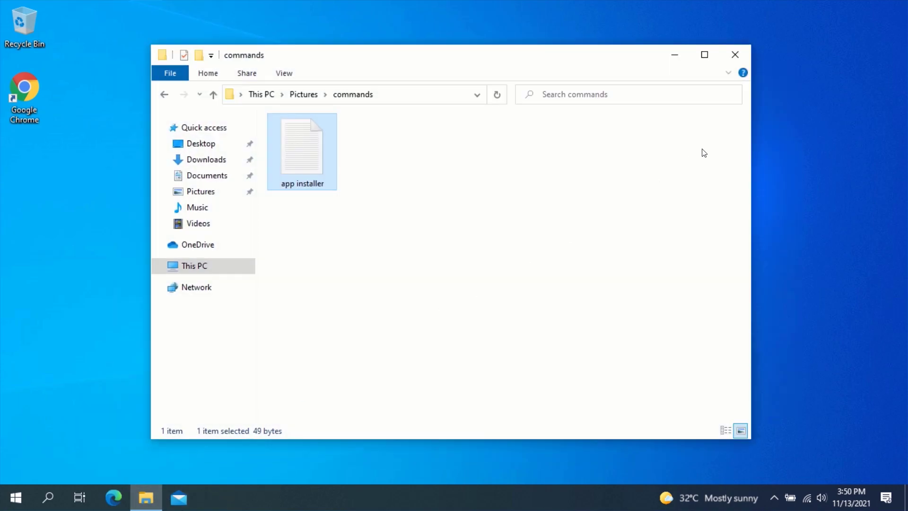
click(736, 52)
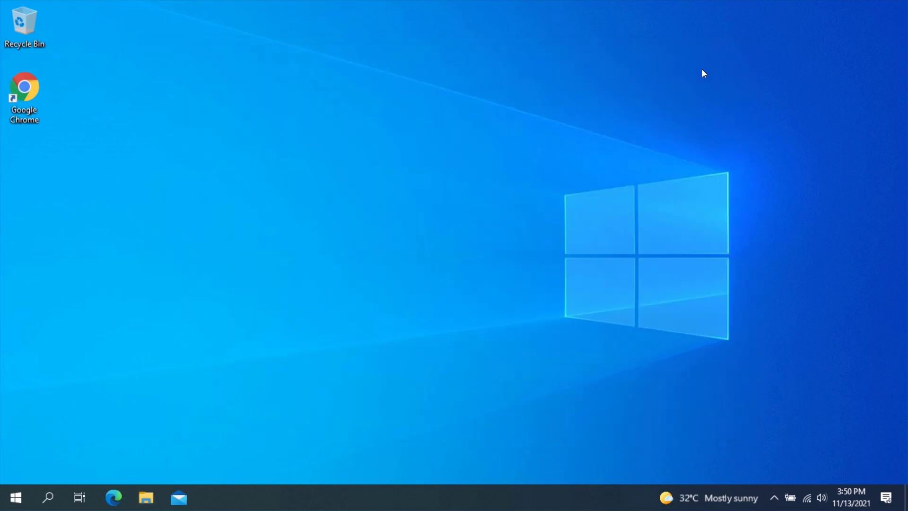
Step: Launch Windows PowerShell as administrator from the Start search and approve UAC
click(17, 489)
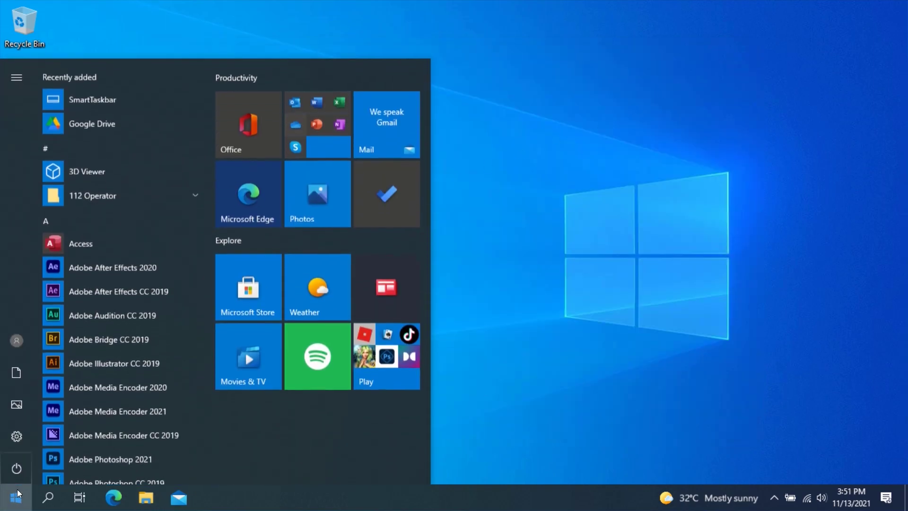
click(17, 492)
click(17, 493)
text(power)
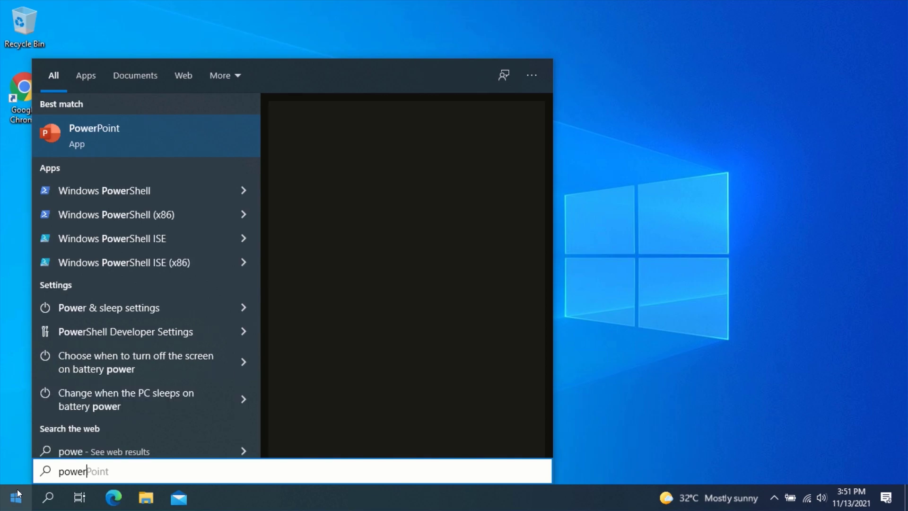
text(shell)
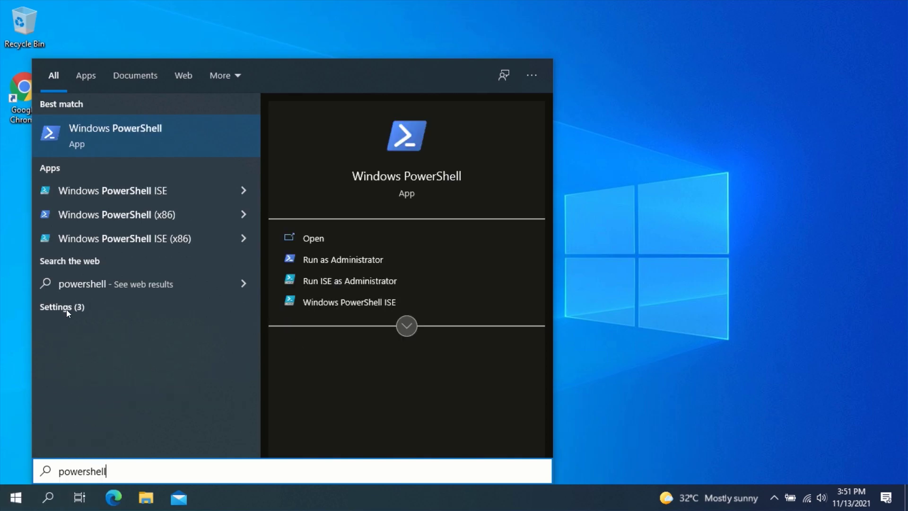
right_click(144, 131)
click(172, 142)
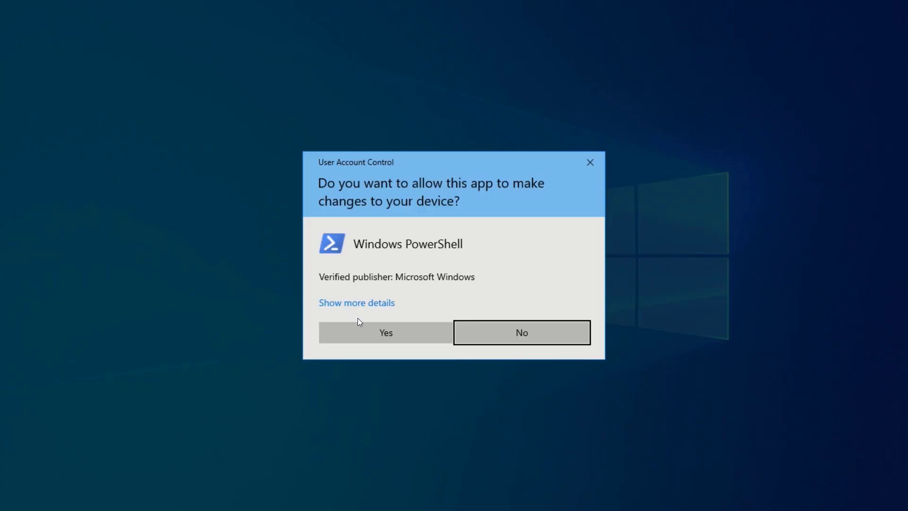
click(371, 338)
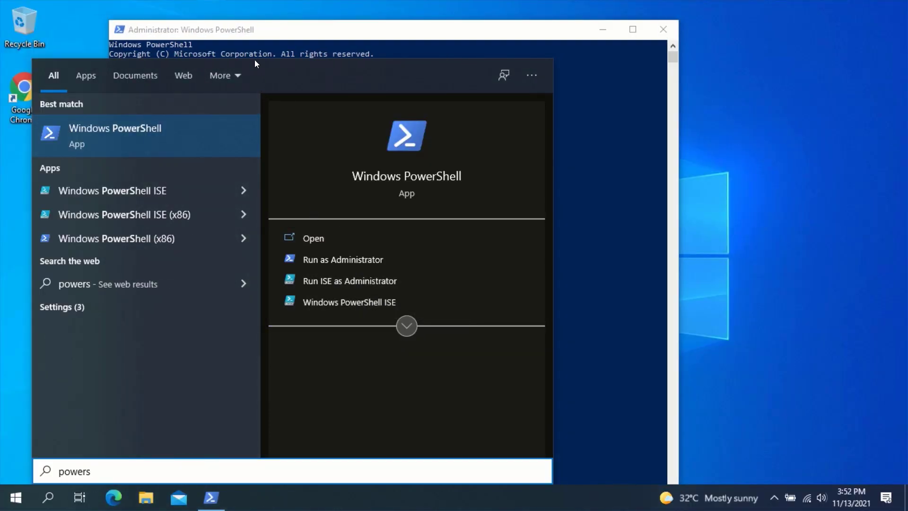
Step: Run winget in the repositioned admin PowerShell, showing v1.1.12653's commands, then enter 'winget upgrade'
click(256, 28)
drag(109, 20, 173, 144)
drag(315, 155, 347, 80)
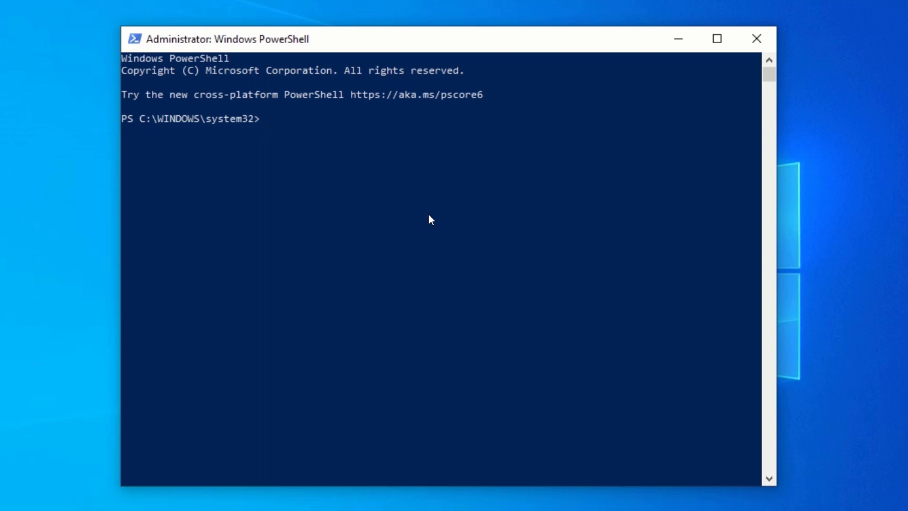
text(winget)
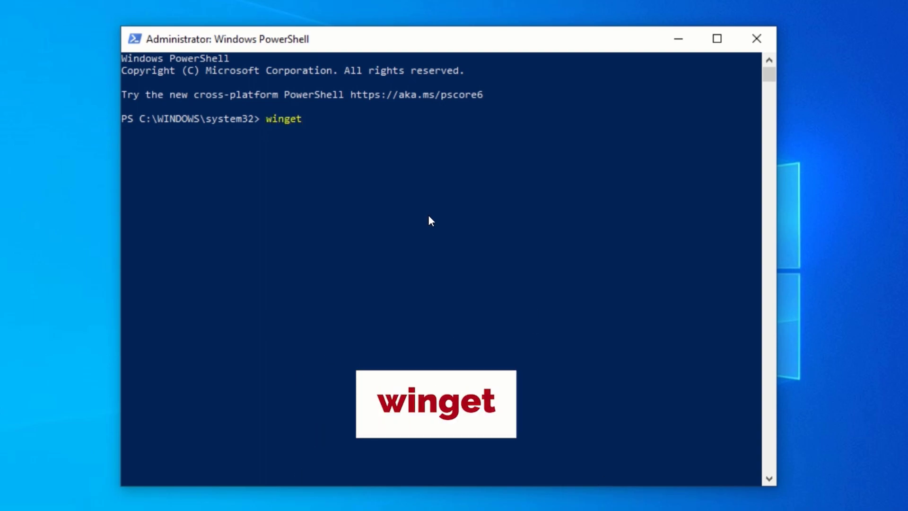
key(Return)
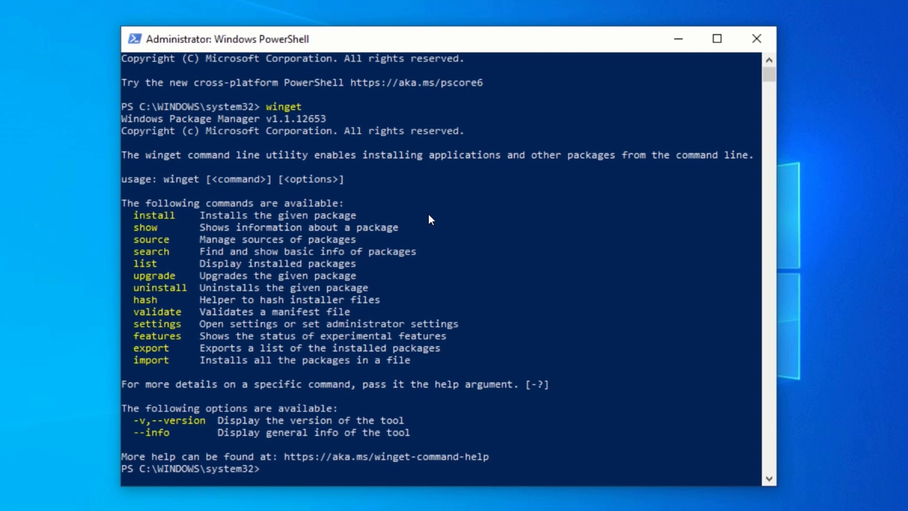
text(winget upgrade)
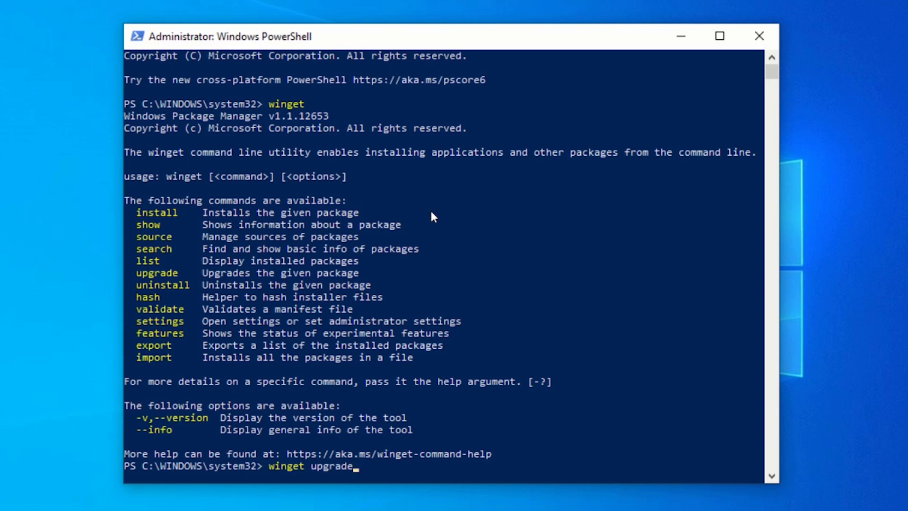
Step: Run winget upgrade and accept the msstore source agreements with y, listing 25 available upgrades
key(Return)
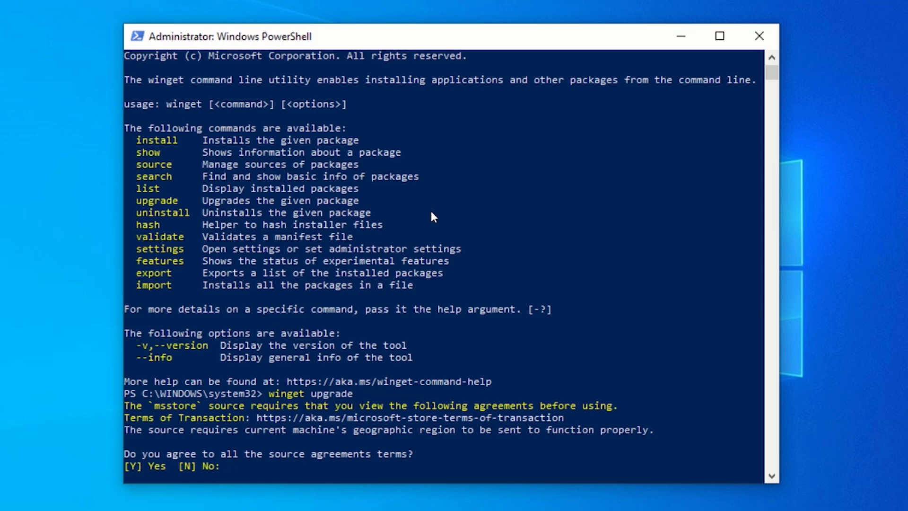
text(y)
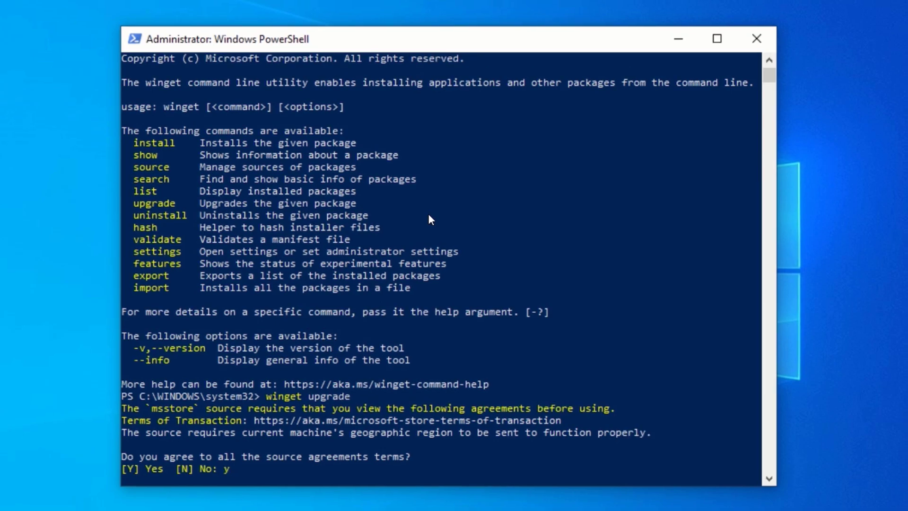
key(Return)
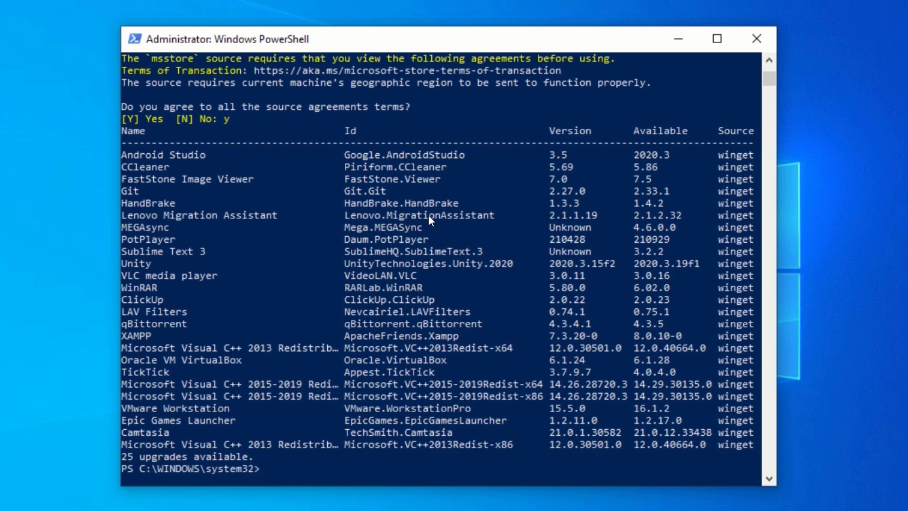
Step: Clear the console with cls and run winget upgrade --all to upgrade every outdated package
text(cls)
key(Return)
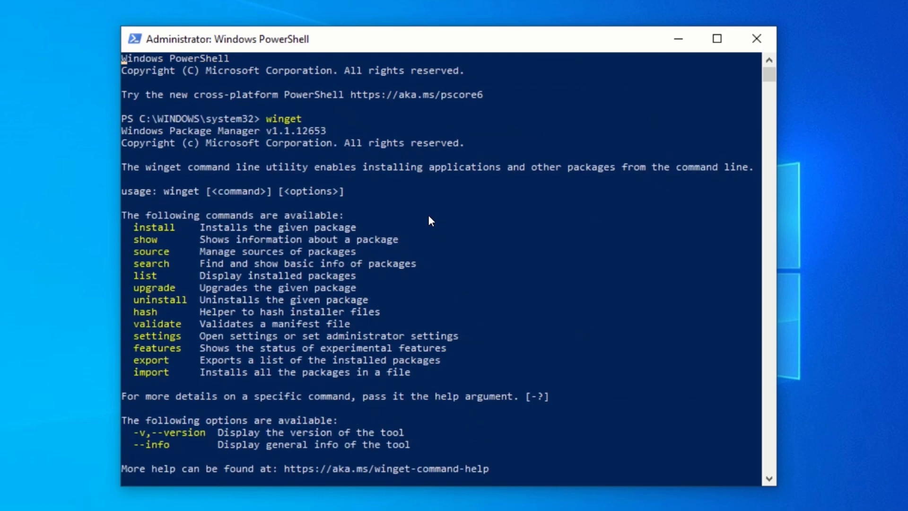
text(winget)
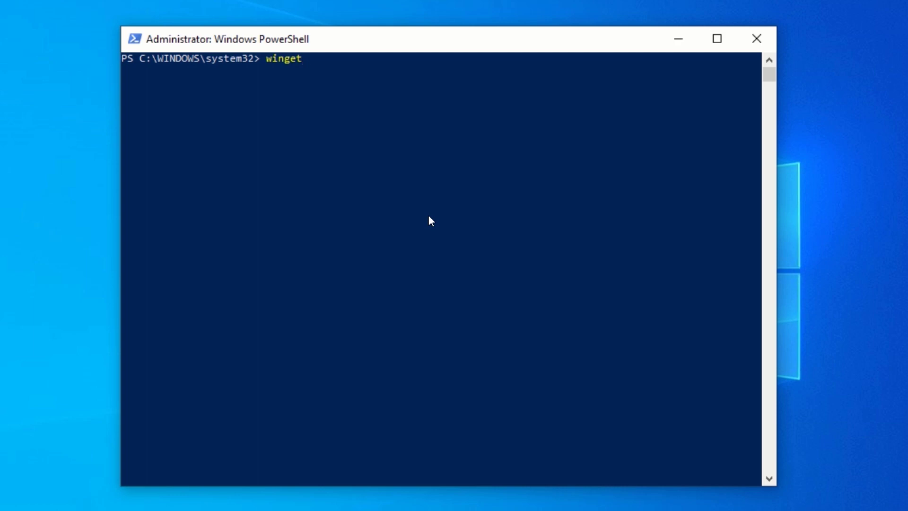
text( upgrade)
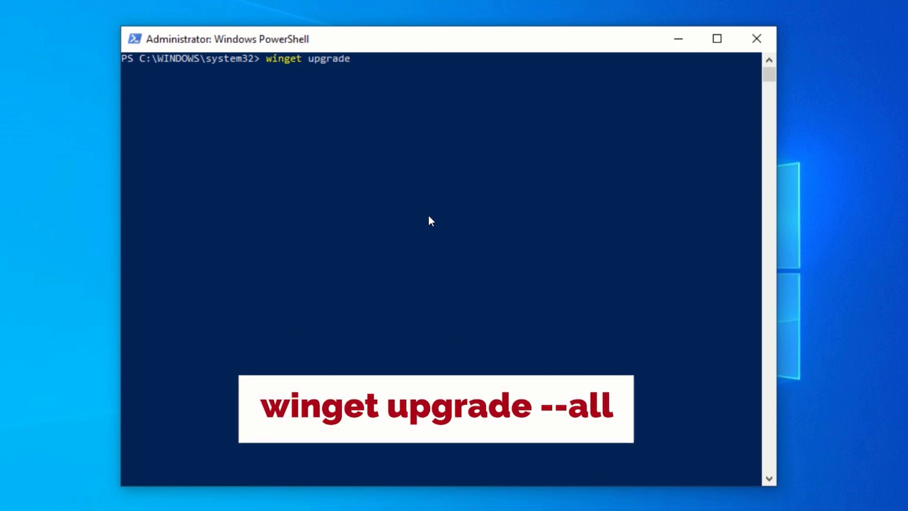
text( --all)
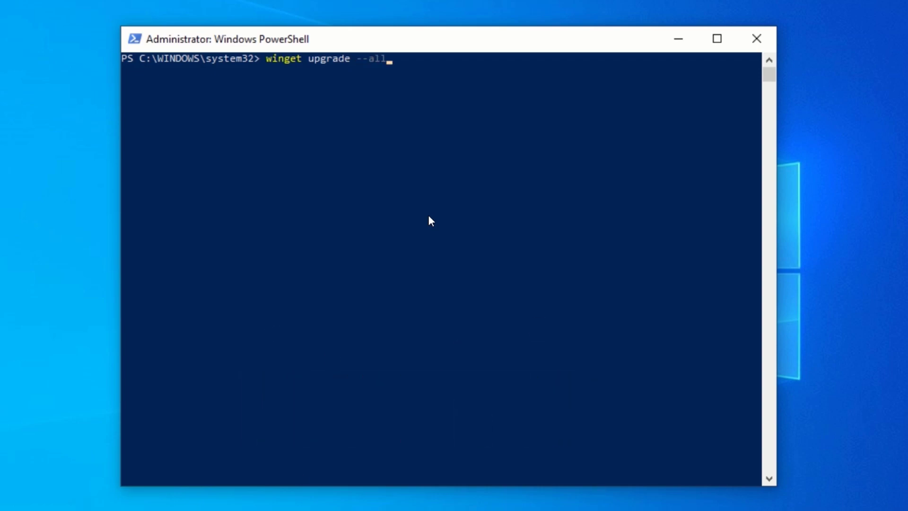
key(Return)
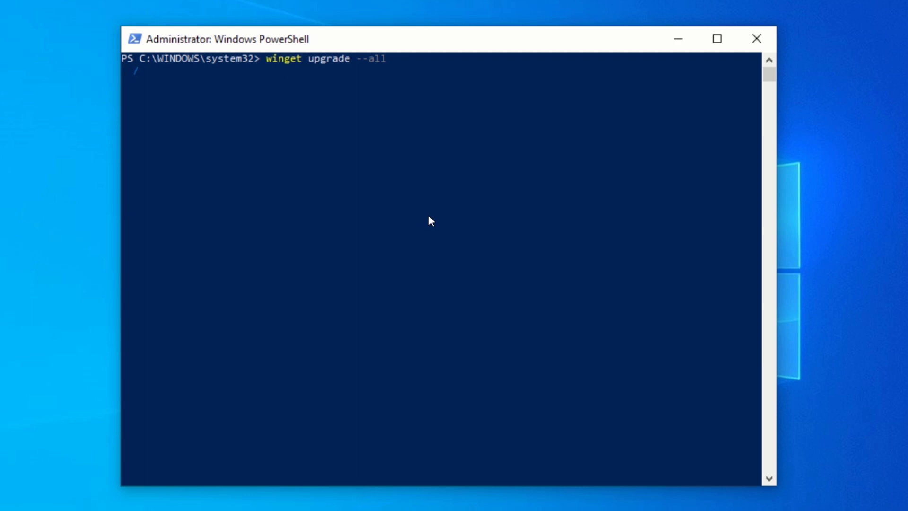